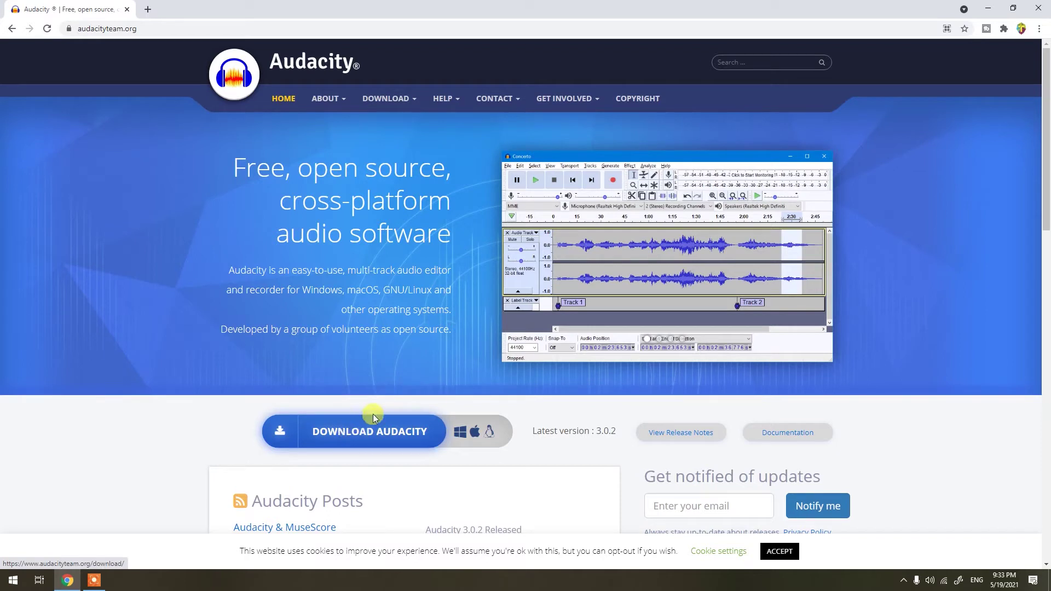
Minimize the browser, launch Audacity from the desktop and dismiss its welcome window.
left_click(984, 7)
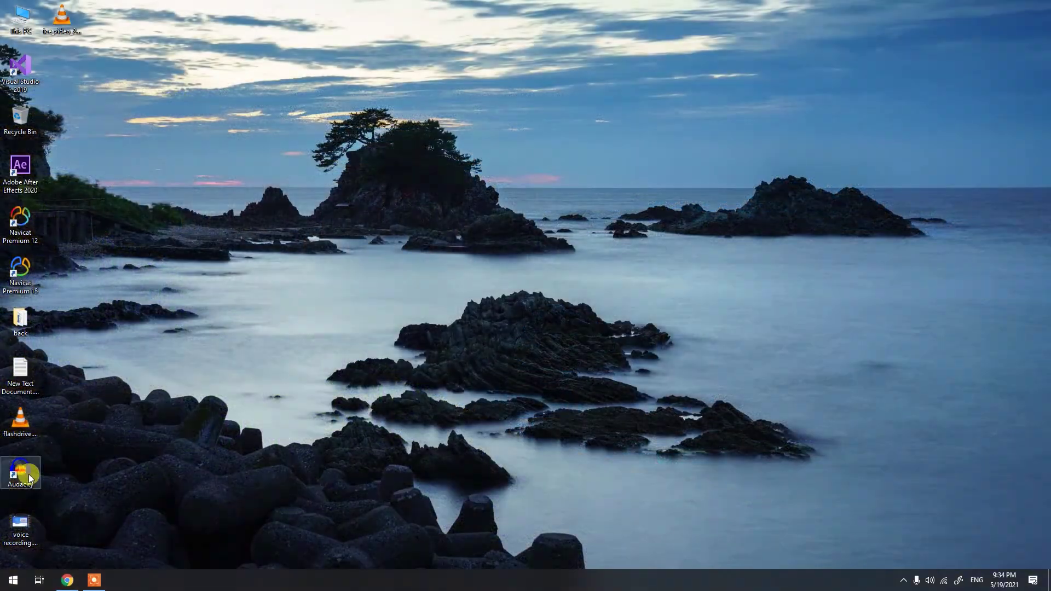
double_click(29, 474)
left_click(659, 271)
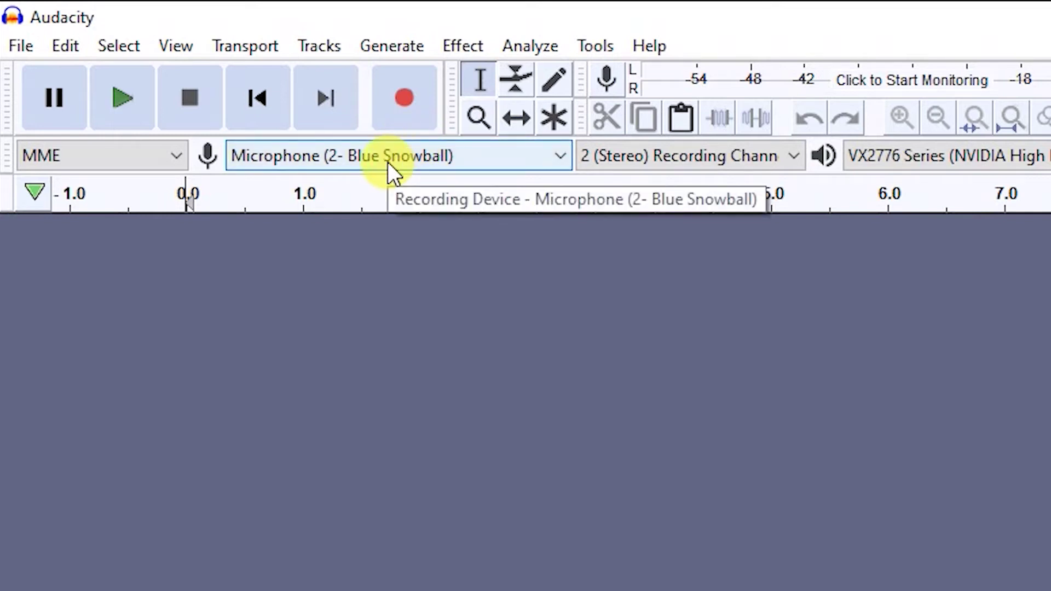
Record about 25 seconds of voice from the Blue Snowball microphone, stop, and fit the whole recording in the window width.
left_click(420, 104)
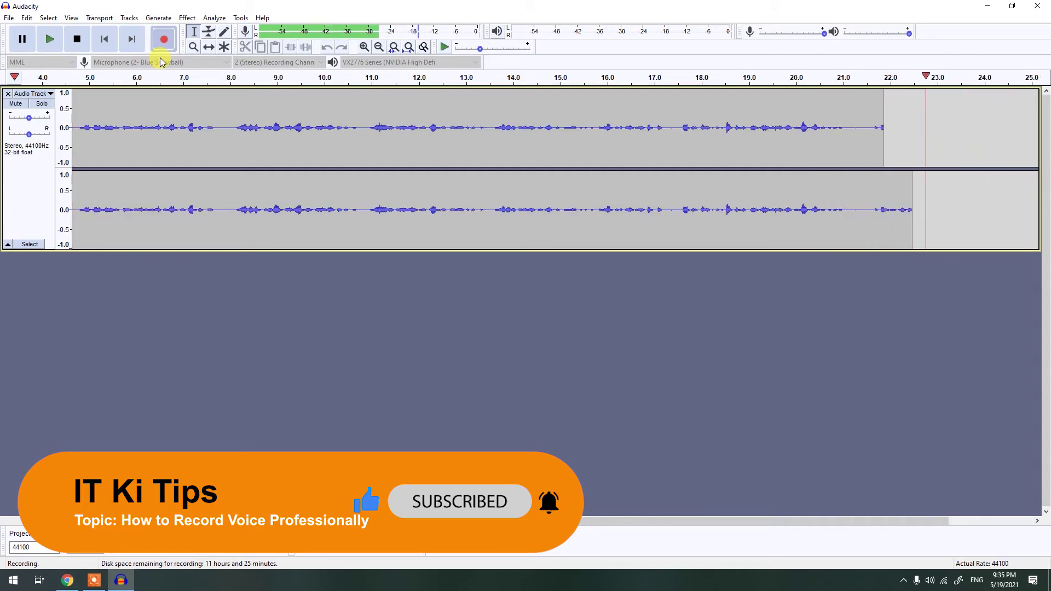
left_click(78, 44)
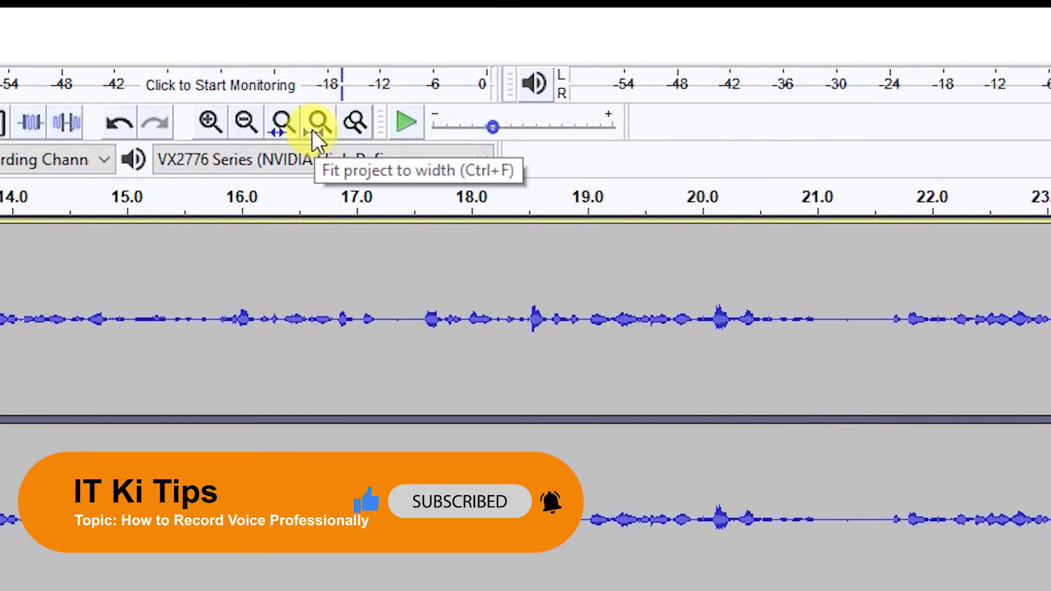
left_click(313, 131)
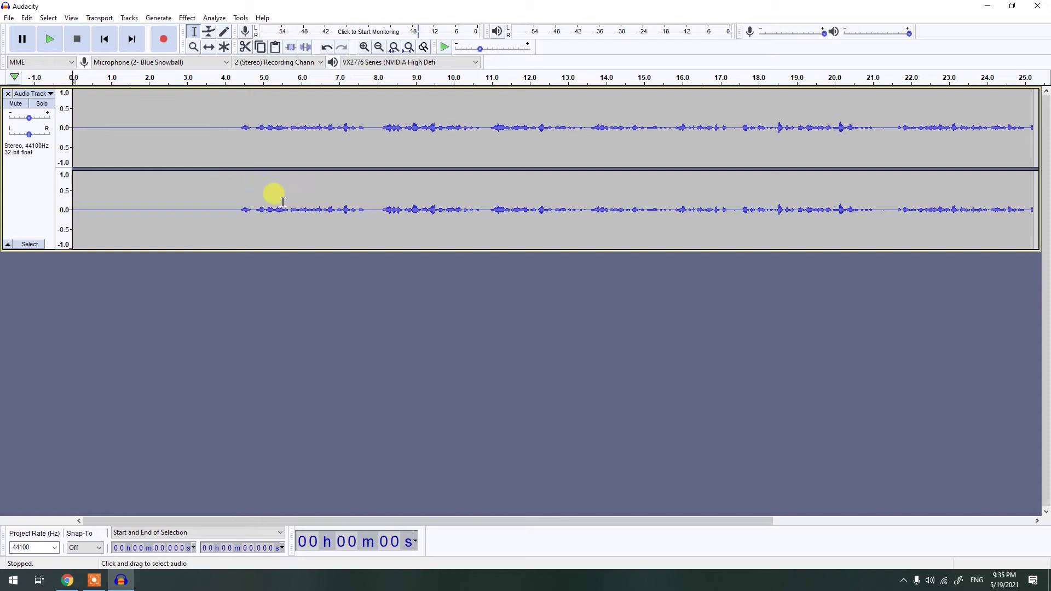
Play the recording from about 1.1 seconds to listen to the first spoken words, and stop playback.
left_click_drag(169, 112, 64, 127)
left_click(116, 123)
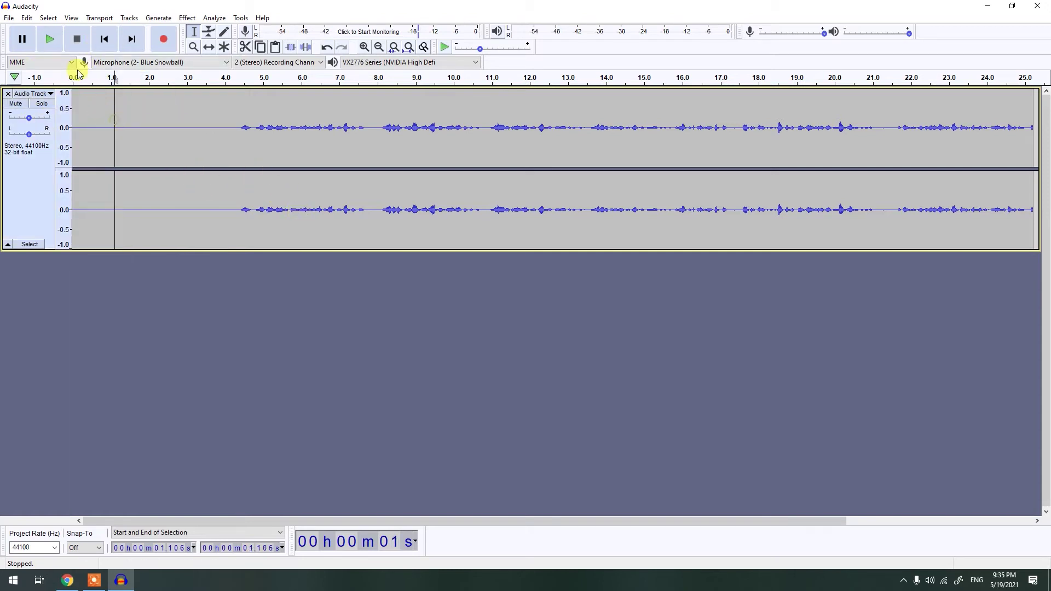
left_click(51, 39)
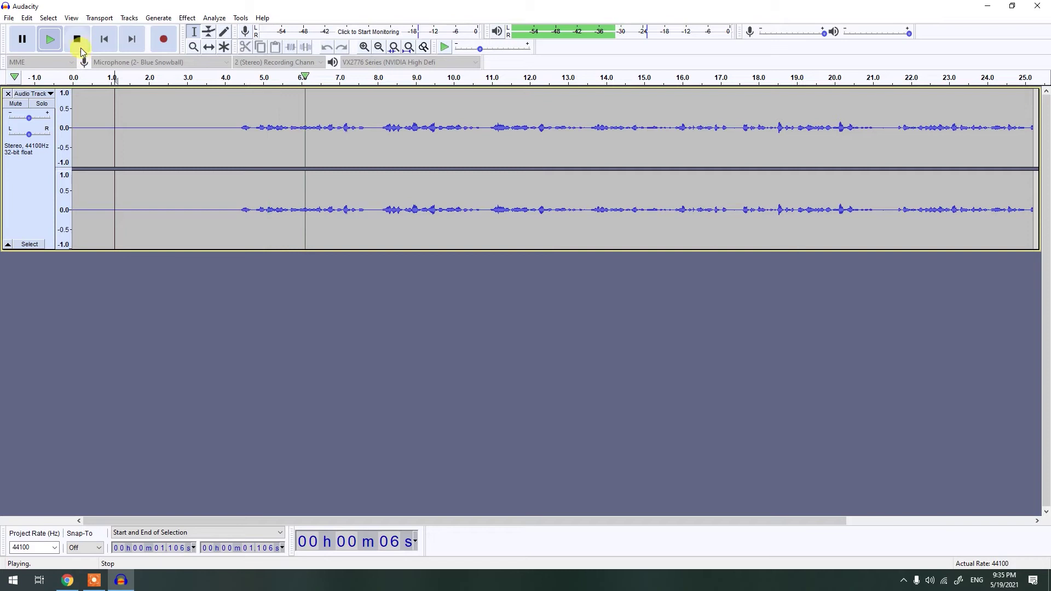
left_click(78, 41)
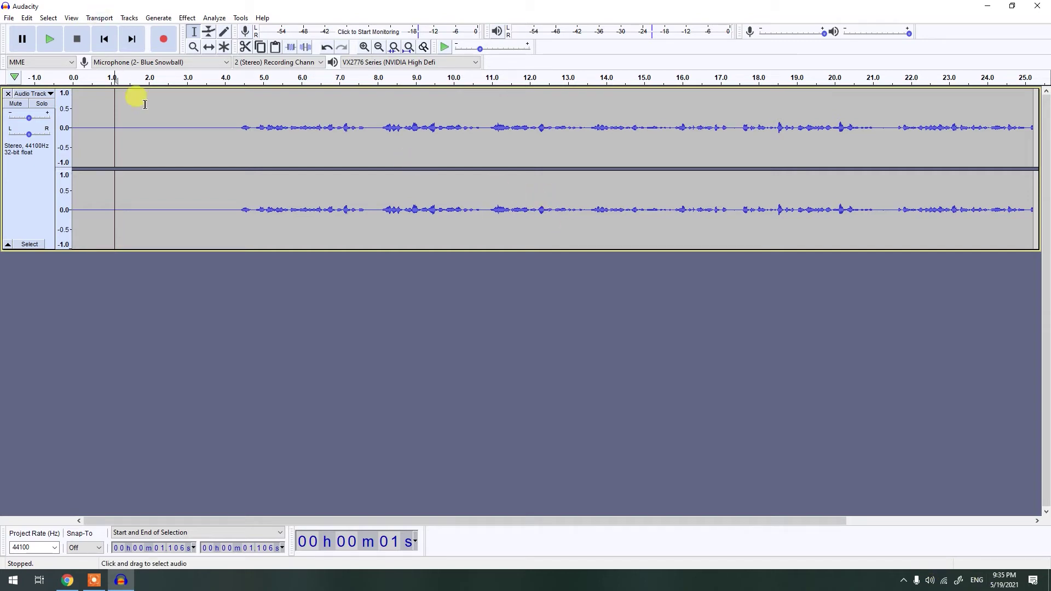
Amplify the entire recording by 16.229 dB to a new peak amplitude of 0.0 dB, with clipping allowed.
double_click(170, 143)
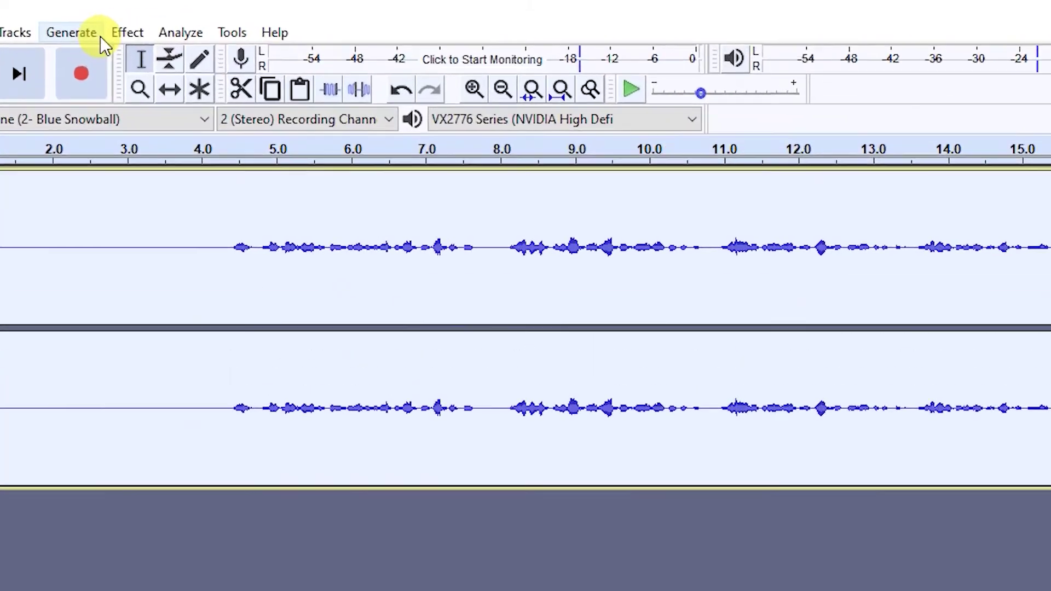
left_click(187, 17)
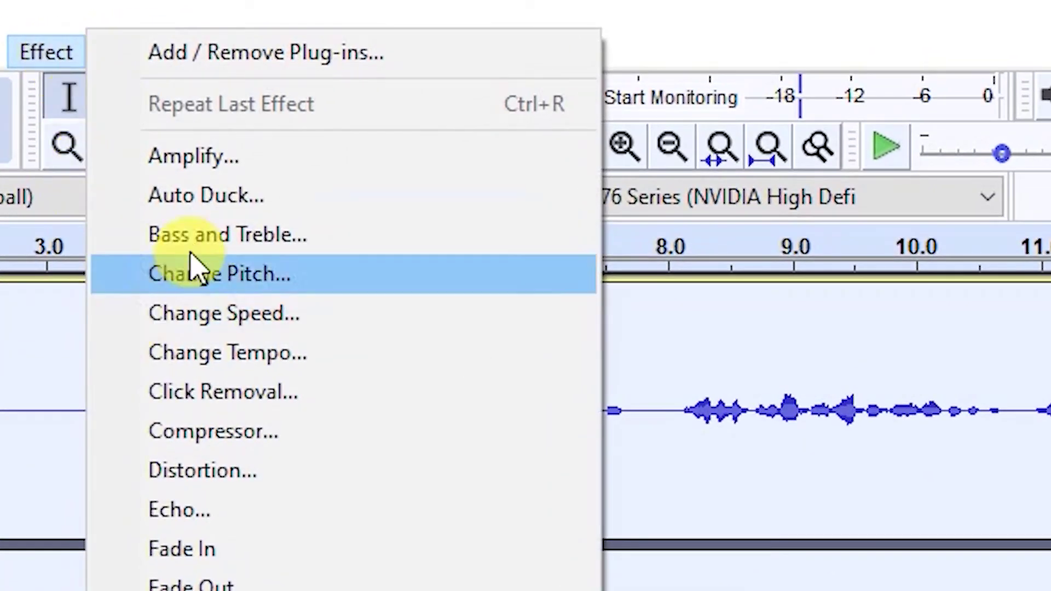
left_click(265, 159)
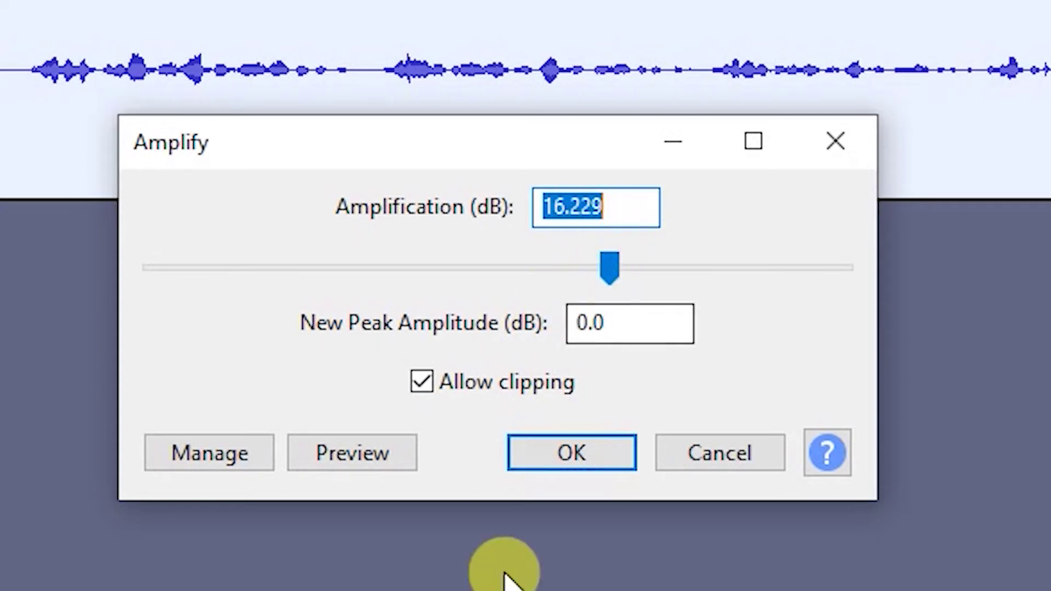
left_click(572, 465)
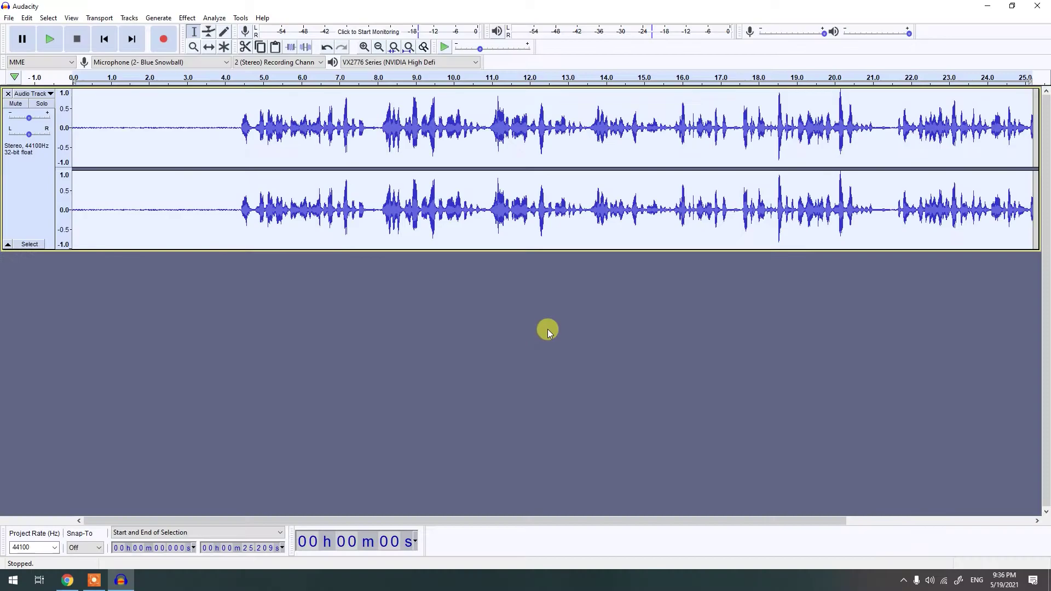
left_click(933, 581)
left_click(409, 399)
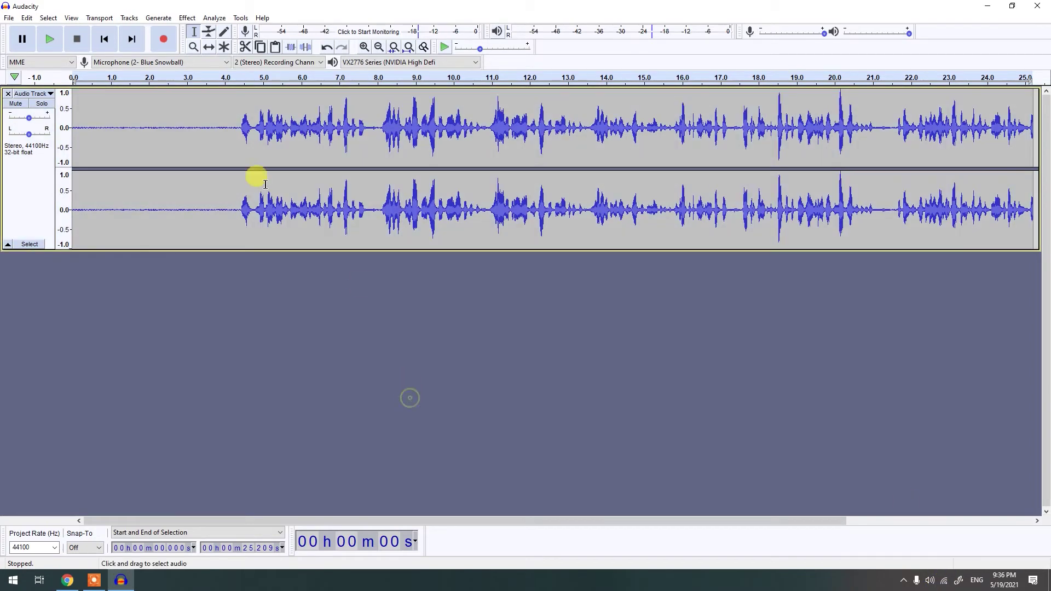
left_click_drag(210, 121, 63, 129)
left_click(204, 128)
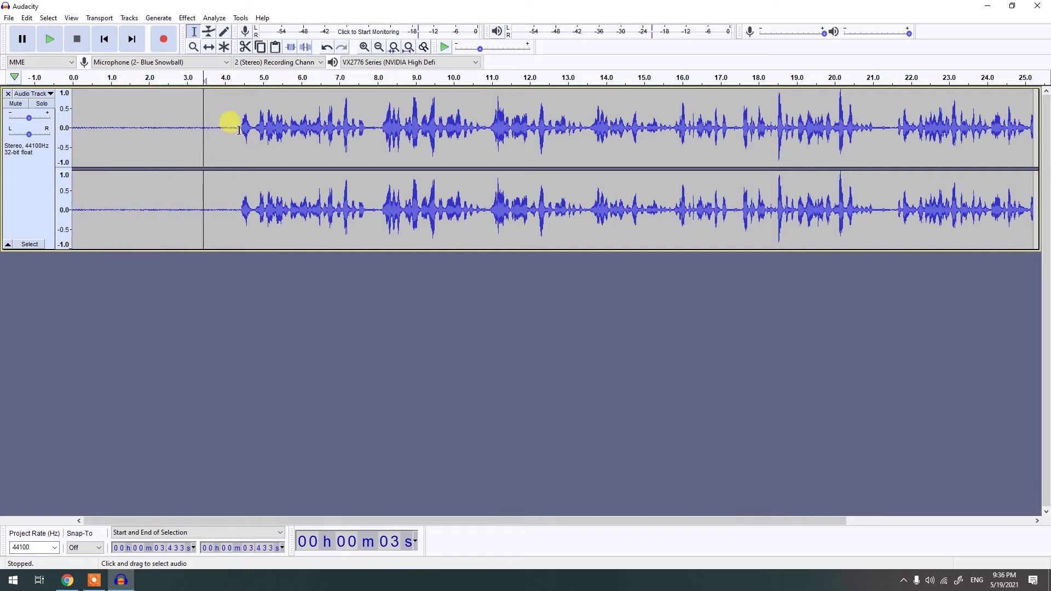
left_click_drag(238, 128, 53, 135)
left_click(154, 132)
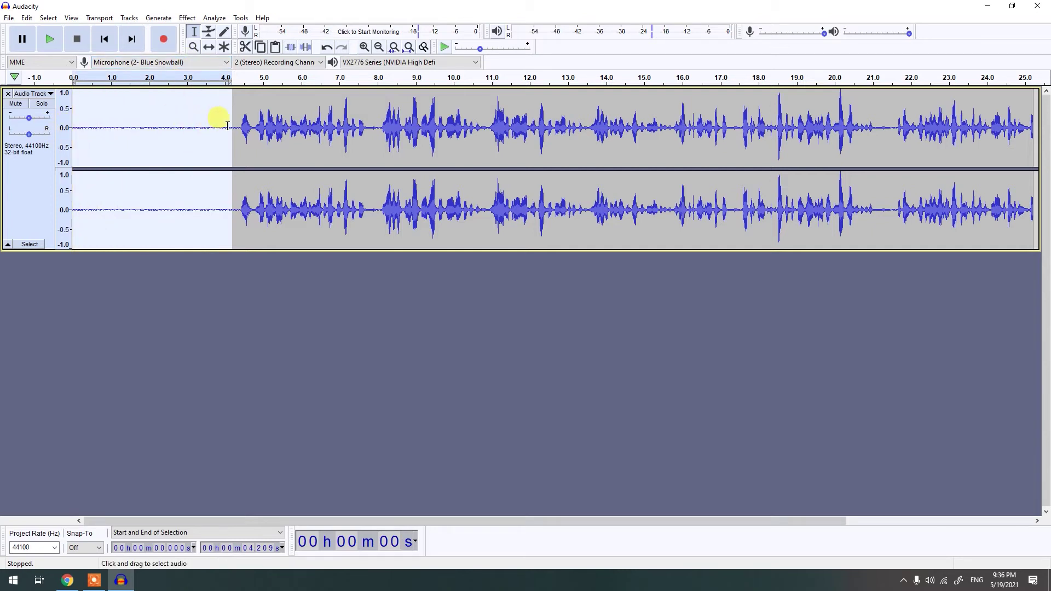
Capture a Noise Reduction profile from the speechless first 4.3 seconds or so of the track.
left_click_drag(237, 125, 41, 139)
left_click(187, 17)
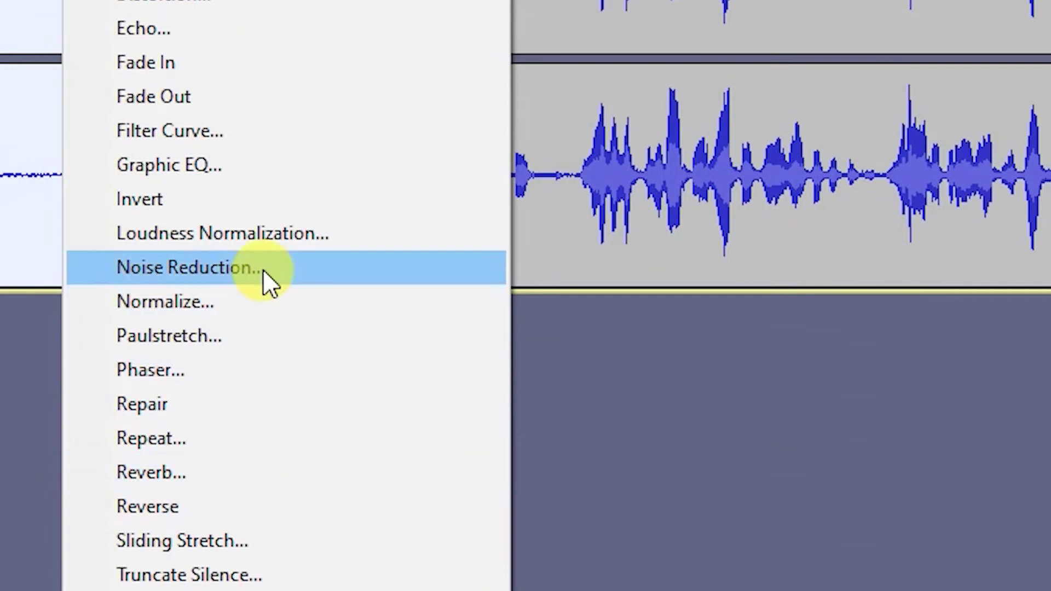
left_click(263, 269)
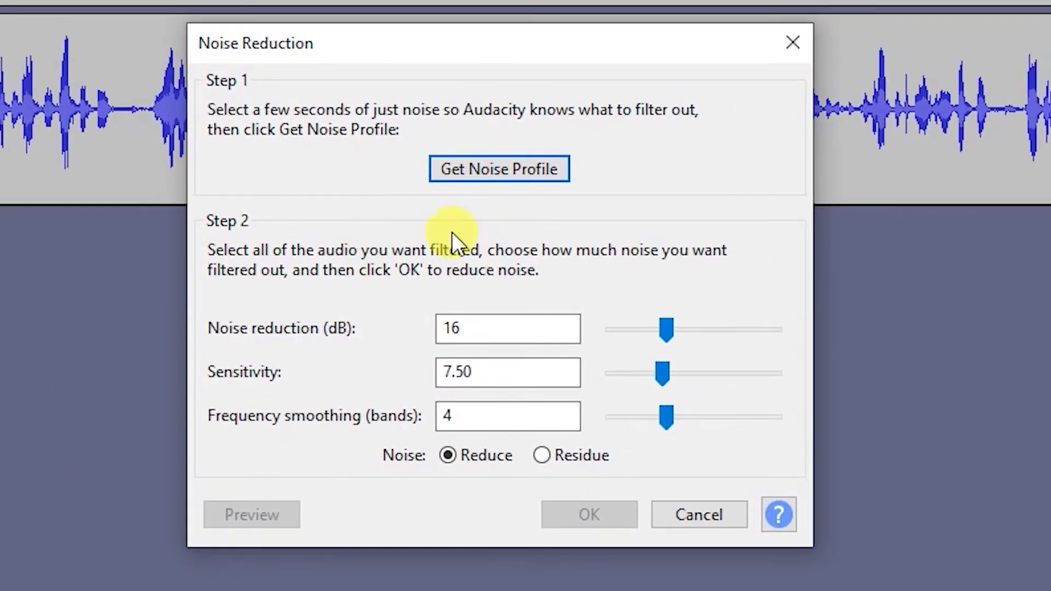
left_click(488, 170)
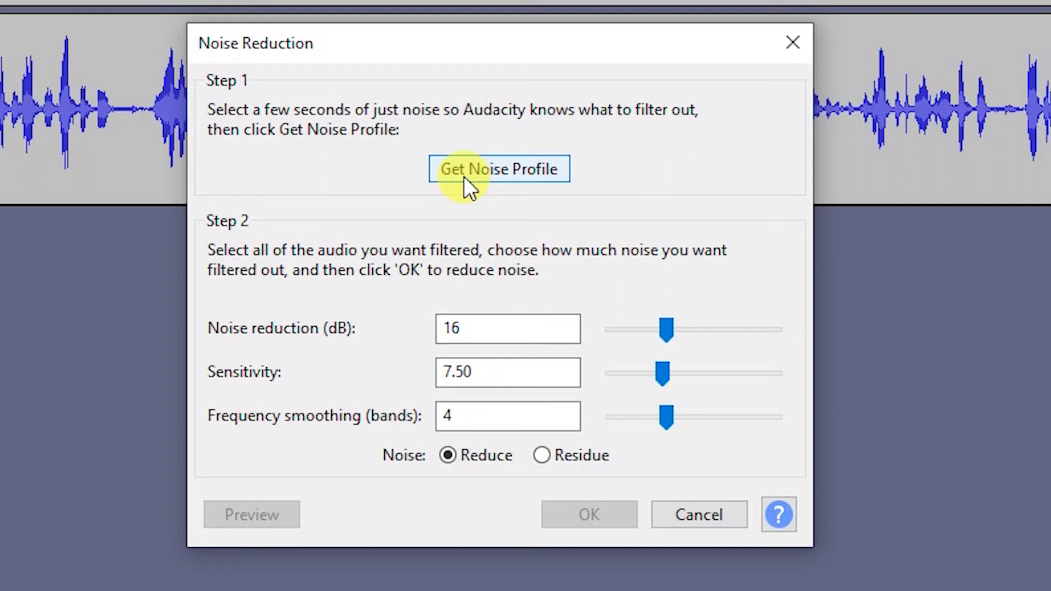
left_click(489, 171)
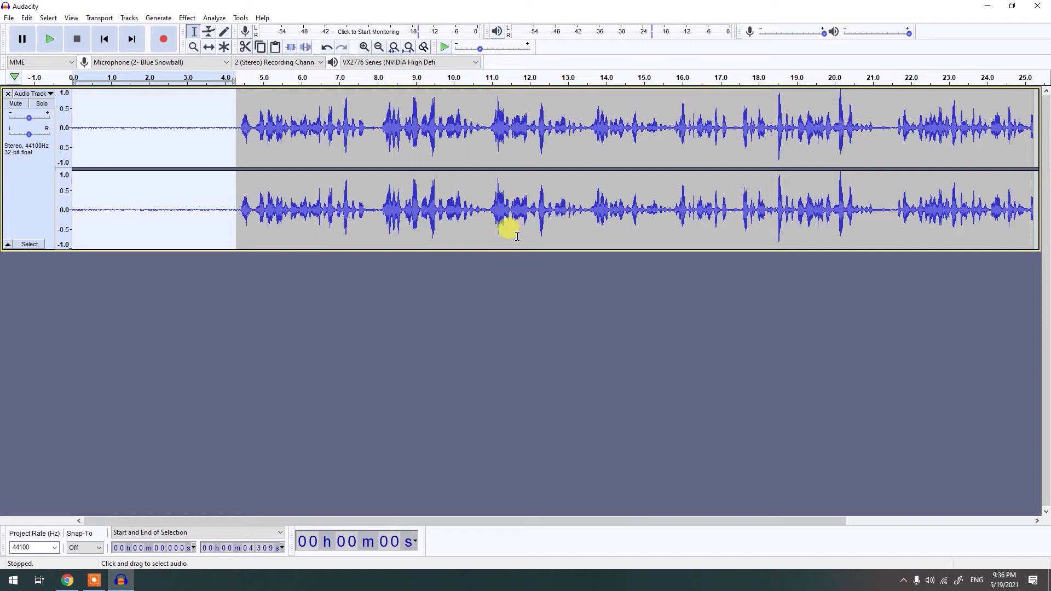
Apply Noise Reduction to the entire track with 16 dB reduction, 4 smoothing bands and the Reduce option.
key("ctrl+a")
left_click(208, 132)
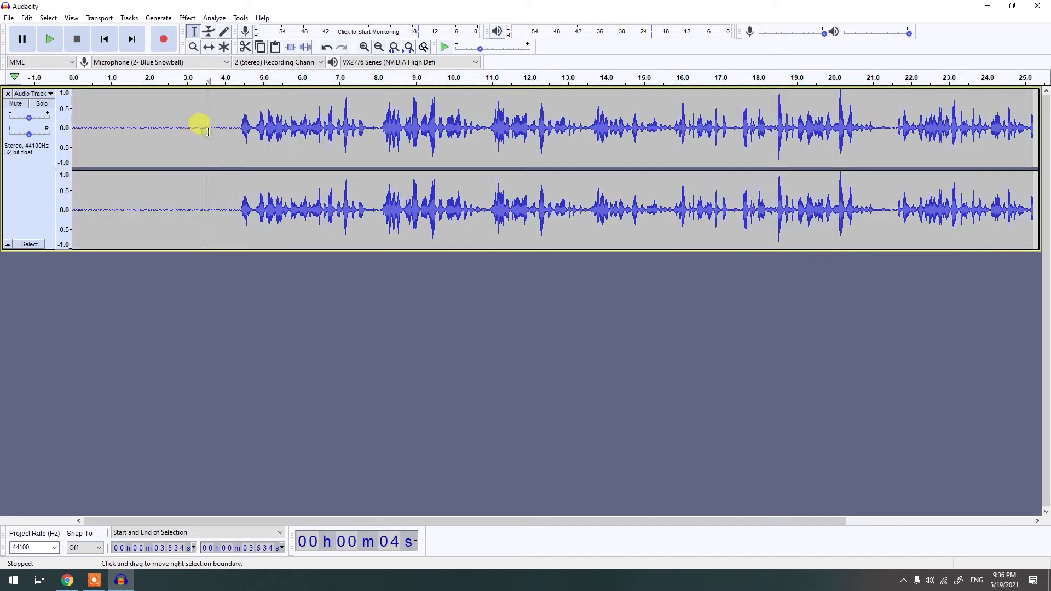
key("ctrl+a")
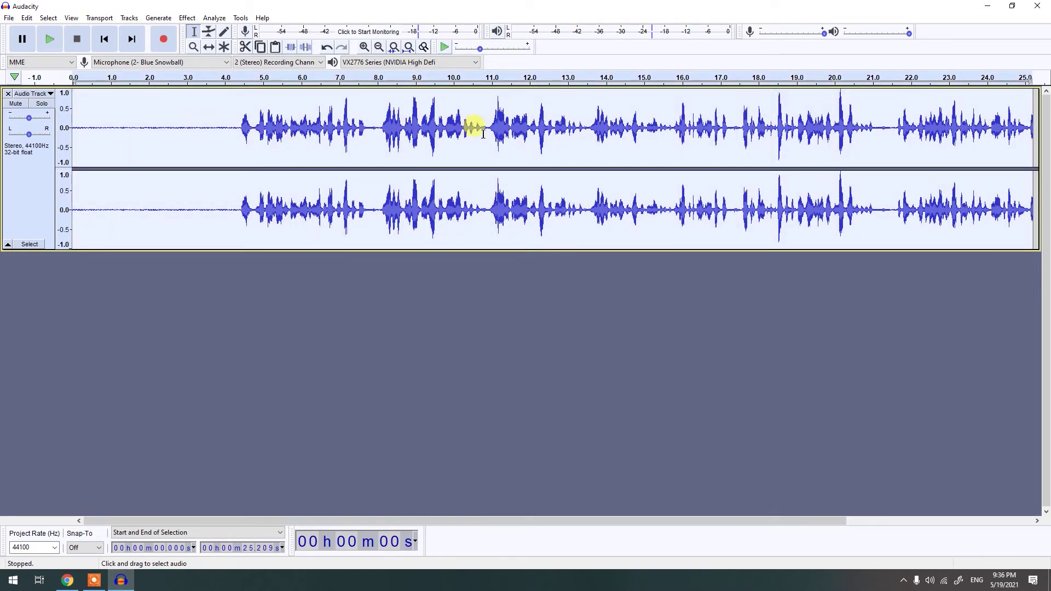
left_click(187, 17)
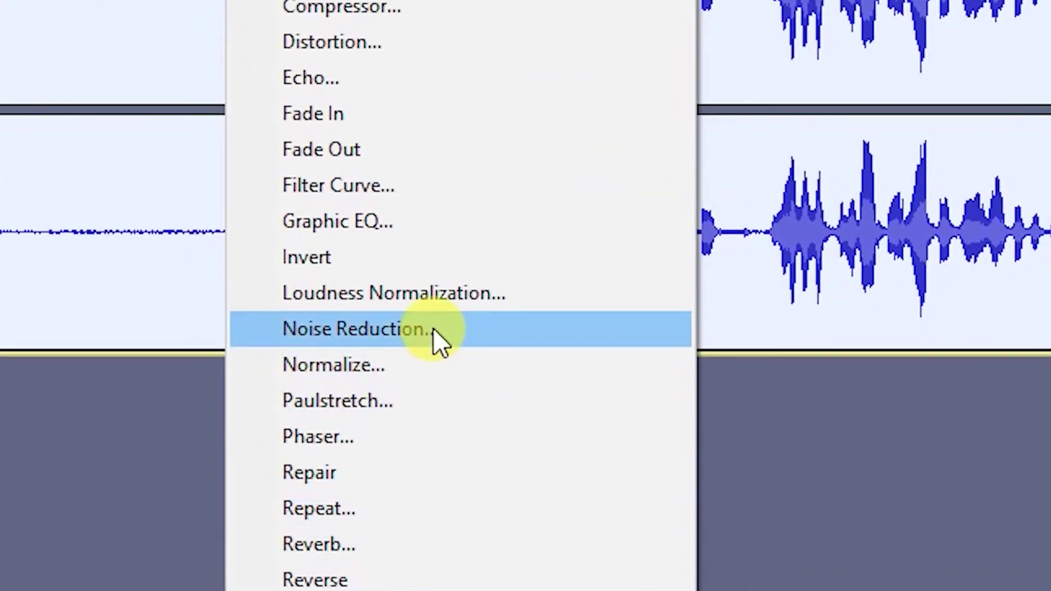
left_click(432, 330)
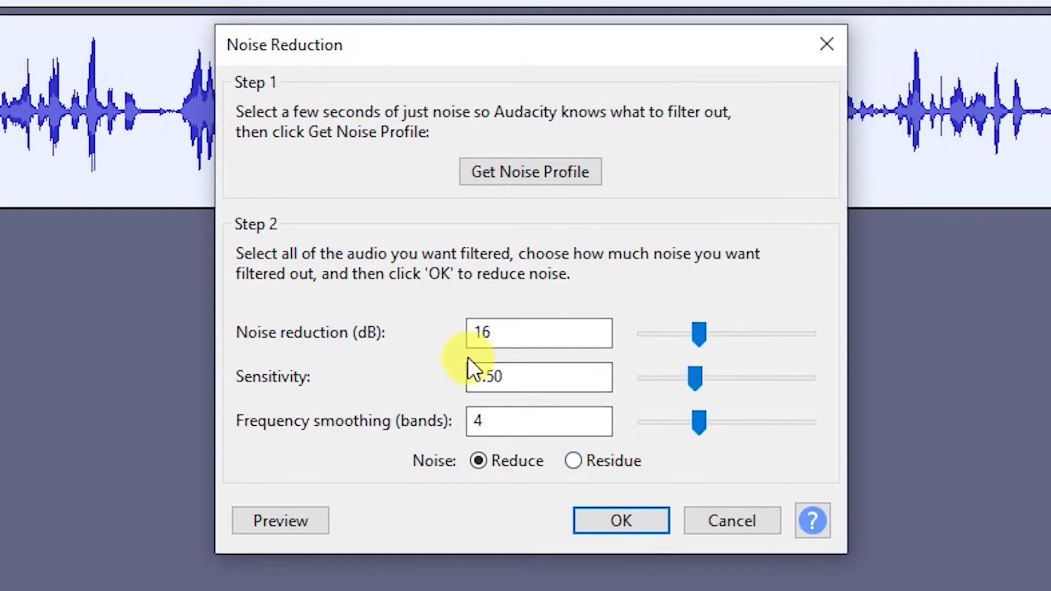
left_click(609, 521)
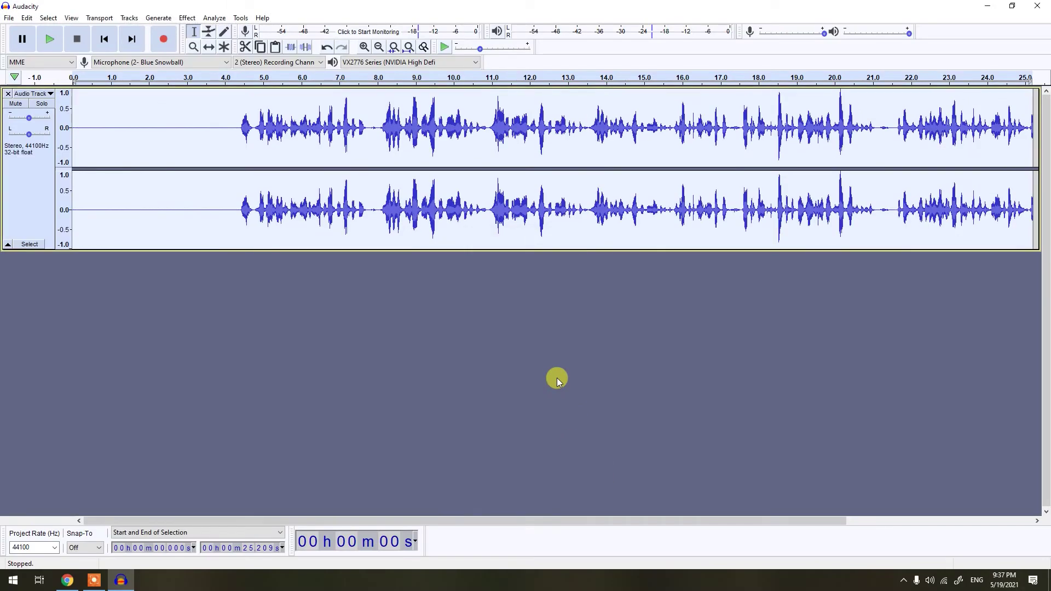
Select the opening section before the speech, about 4.3 seconds, and play it to check for remaining noise.
left_click_drag(232, 128, 45, 128)
left_click_drag(234, 130, 64, 129)
left_click(50, 39)
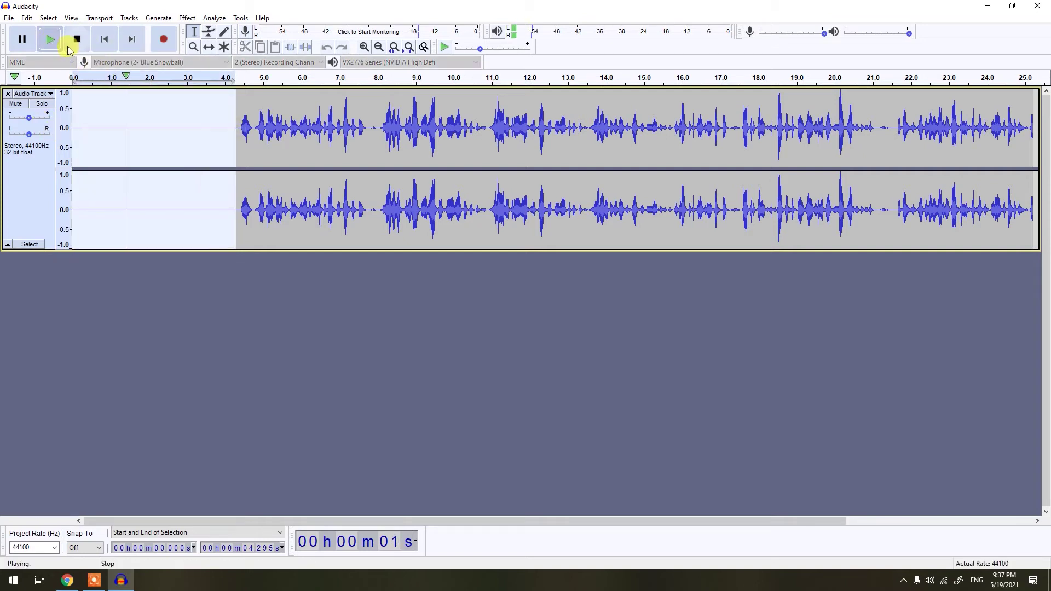
Play the cleaned recording from shortly before the speech, and again from about 0.7 seconds, stopping after each check.
left_click(236, 117)
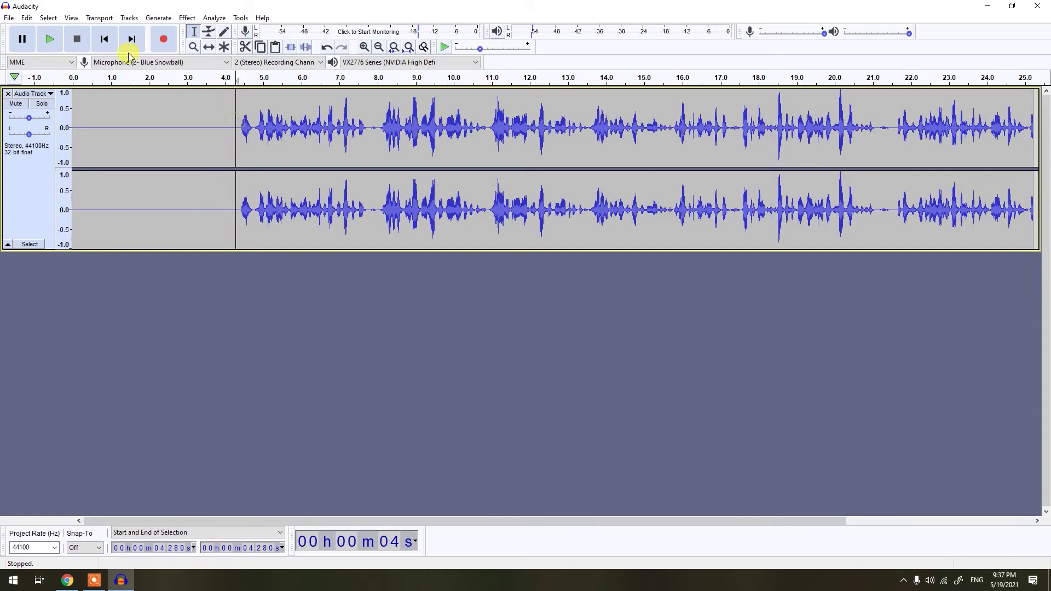
left_click(53, 43)
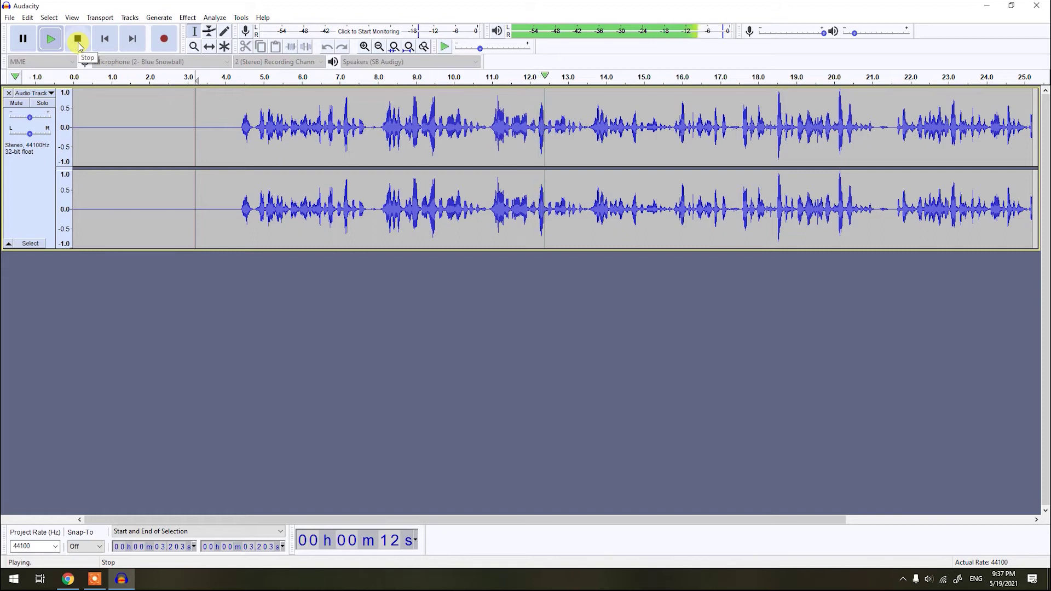
left_click(78, 40)
left_click(101, 110)
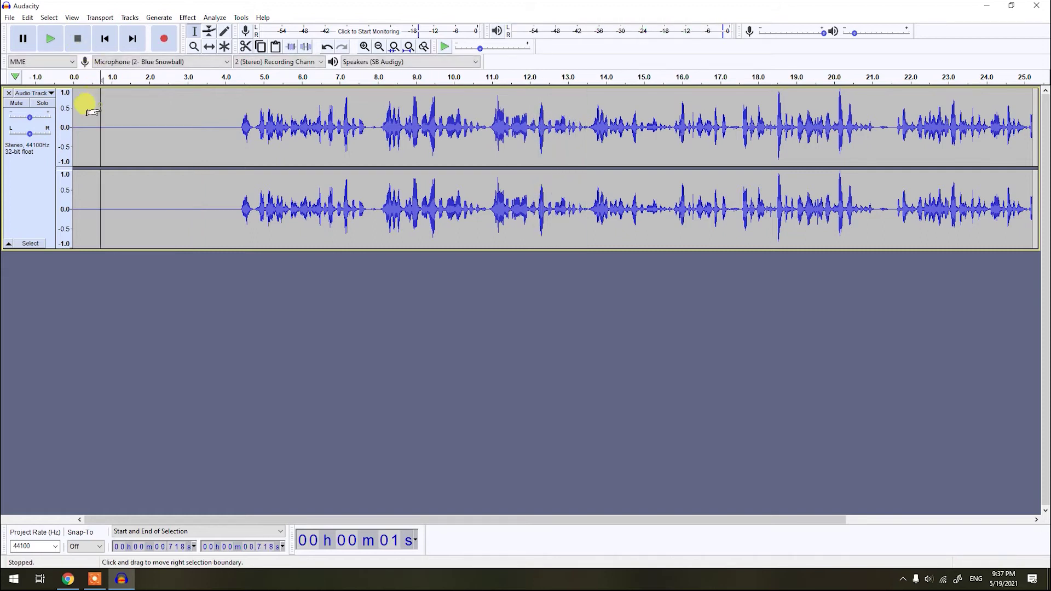
left_click(51, 47)
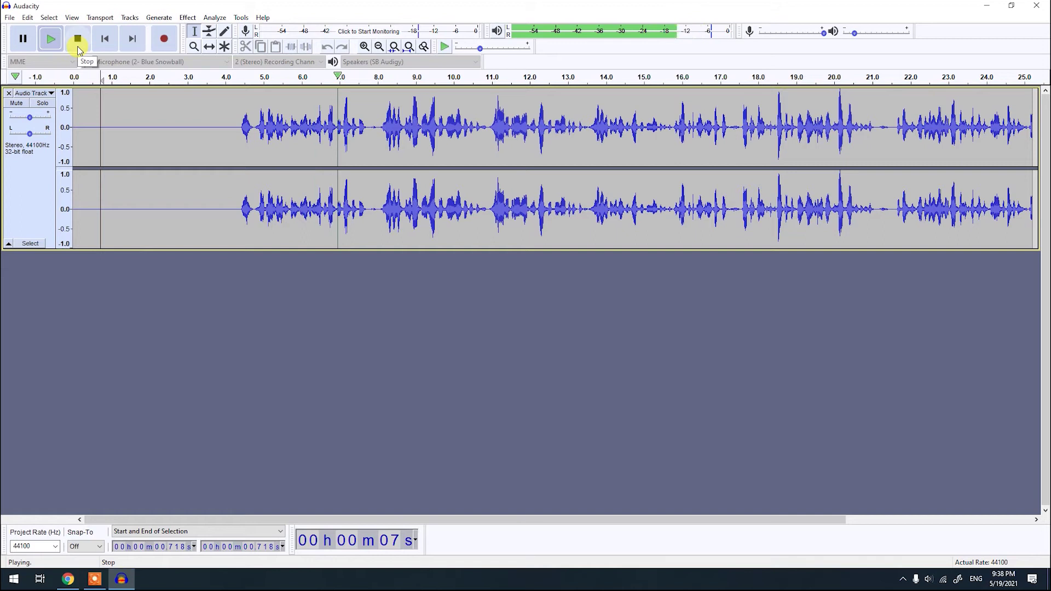
left_click(78, 39)
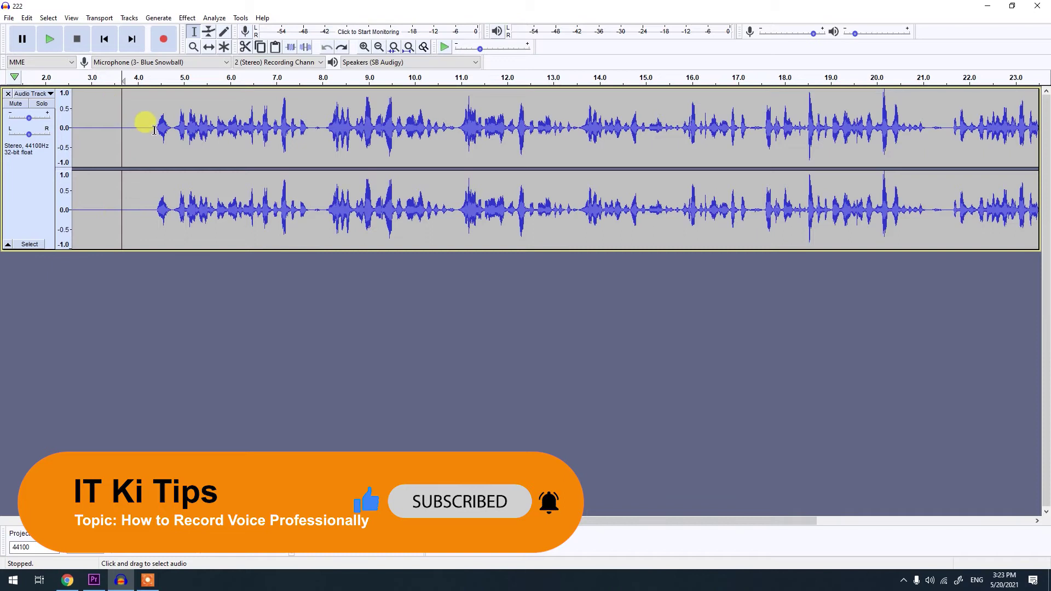
Delete the silent opening of the track, from the start to about 4.44 seconds, right before the speech begins.
left_click_drag(156, 127, 57, 126)
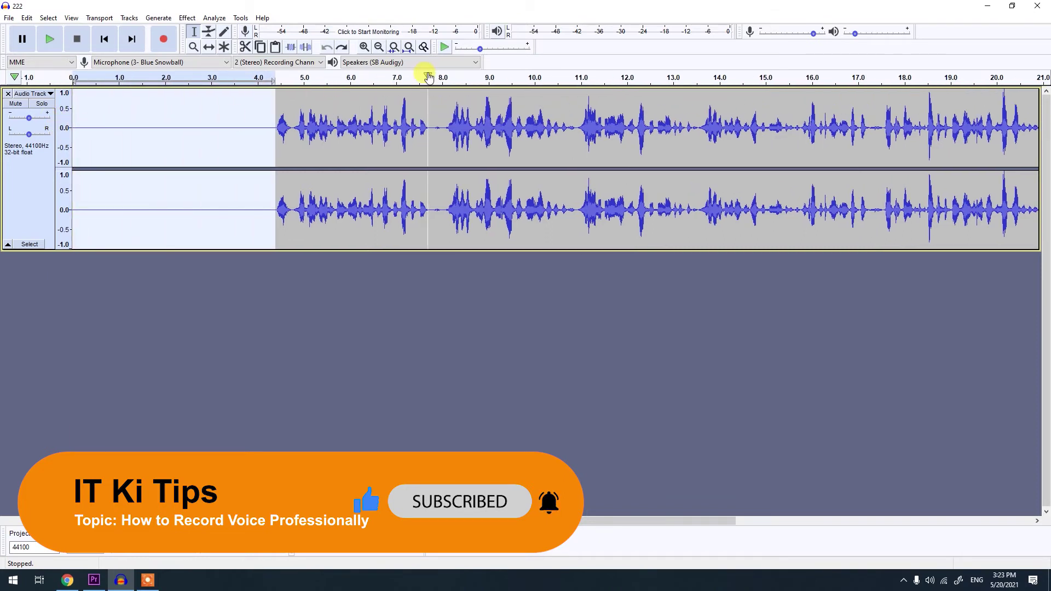
left_click(410, 48)
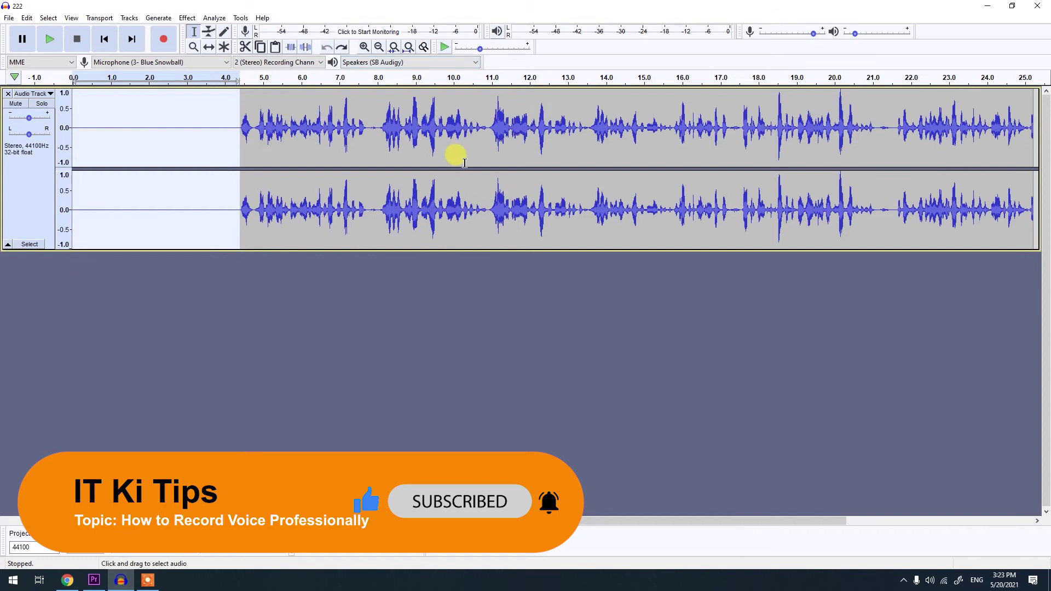
left_click(233, 127)
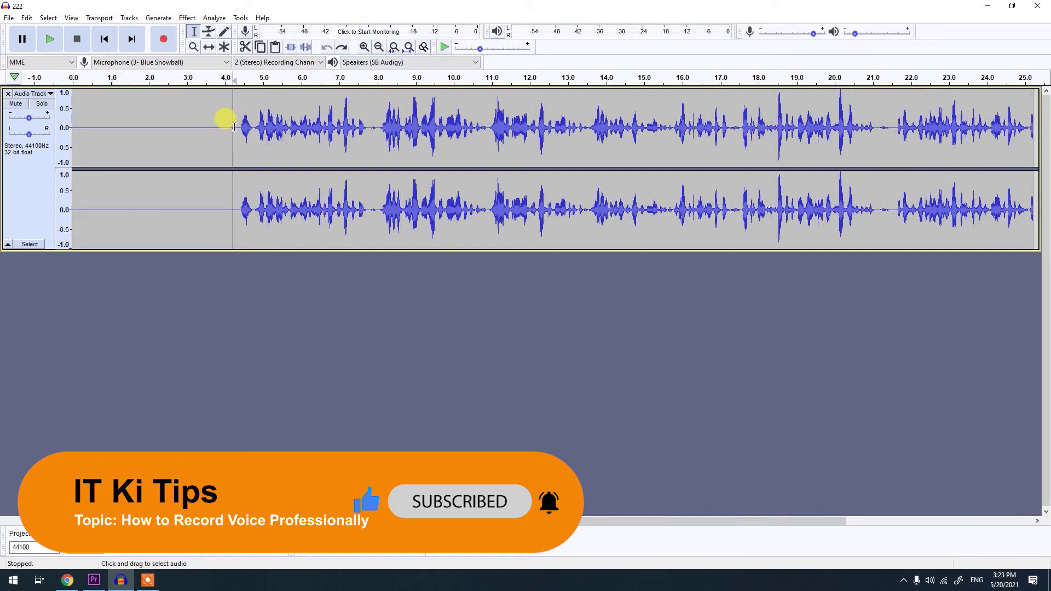
left_click_drag(241, 127, 66, 127)
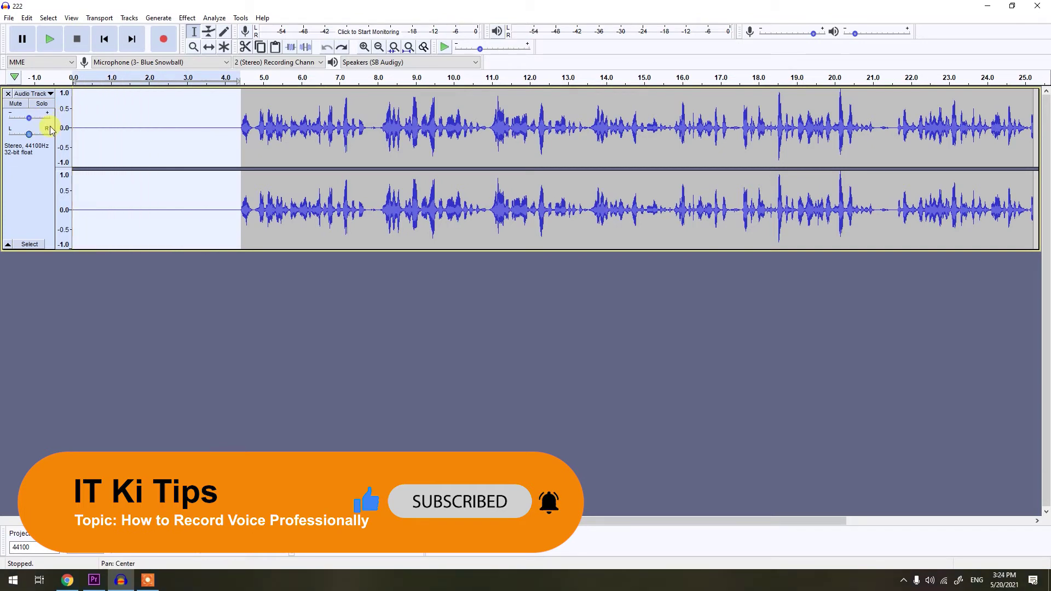
left_click(364, 48)
left_click(365, 48)
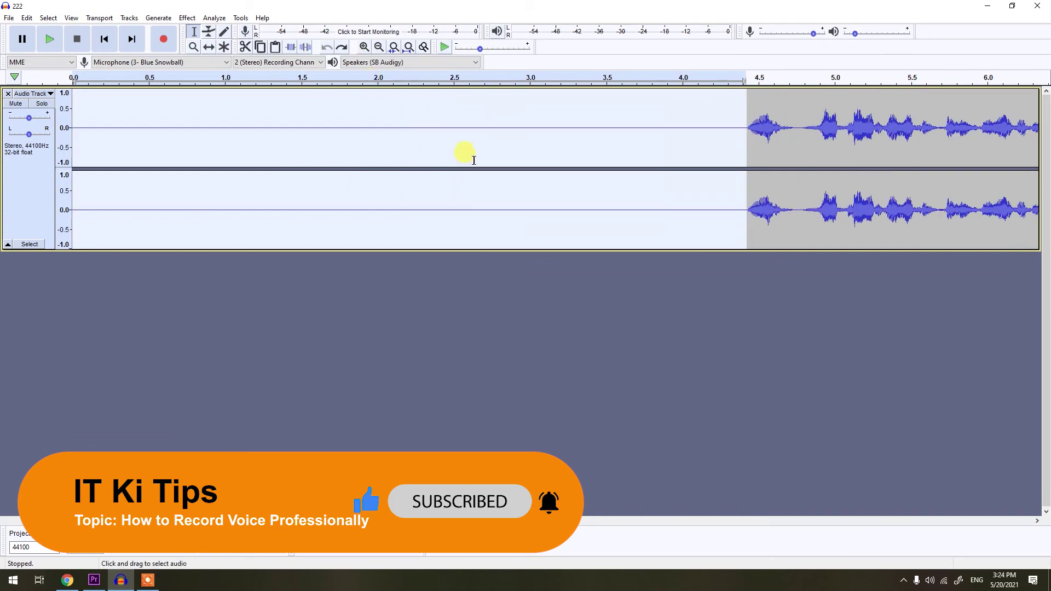
left_click_drag(748, 127, 39, 157)
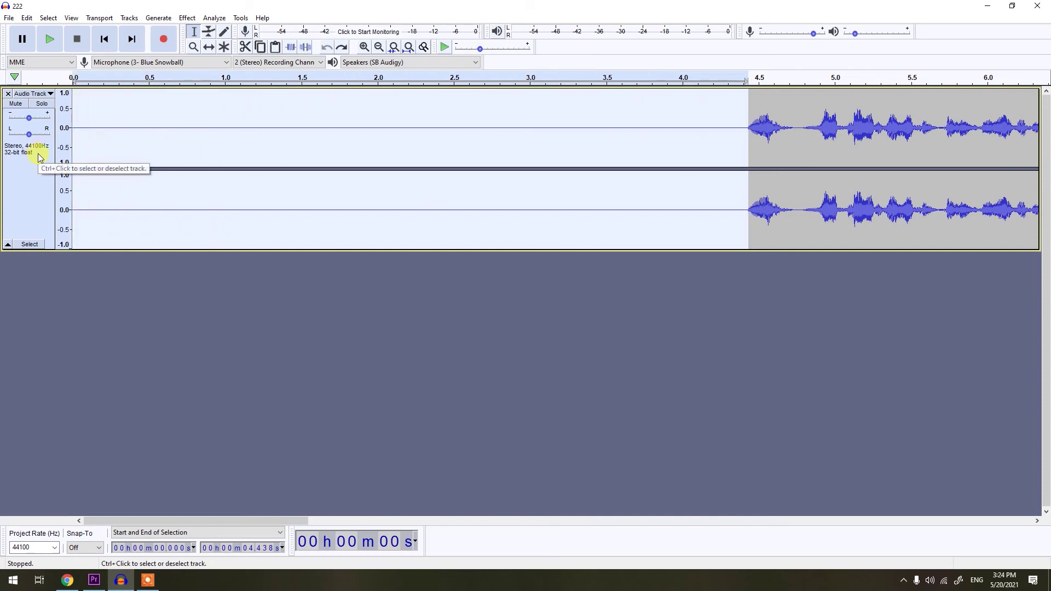
key("Delete")
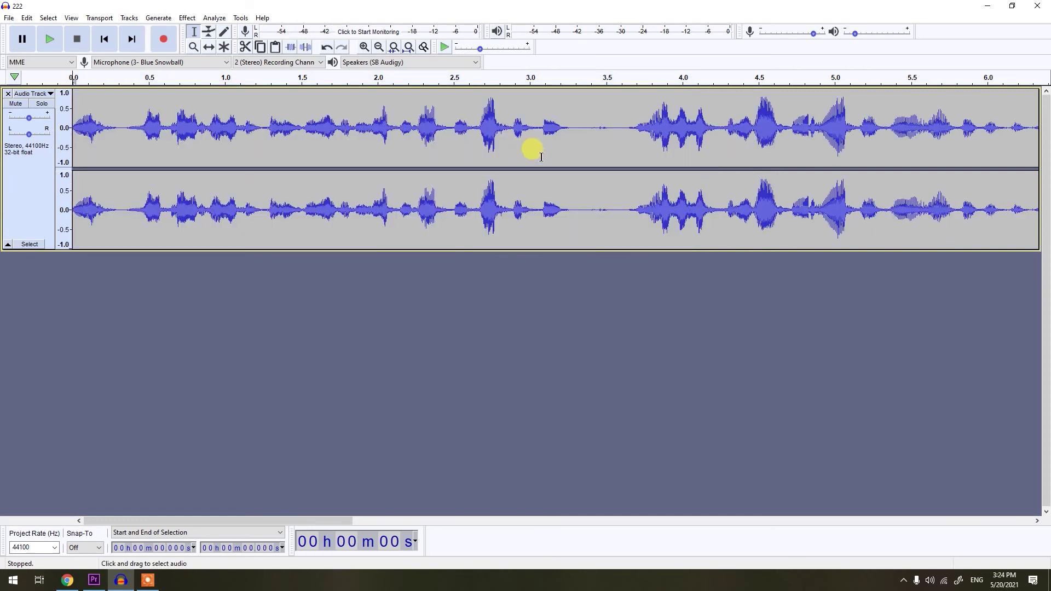
Delete the silent gap of about 0.35 seconds between the phrases, starting at about 3.3 seconds.
left_click(409, 48)
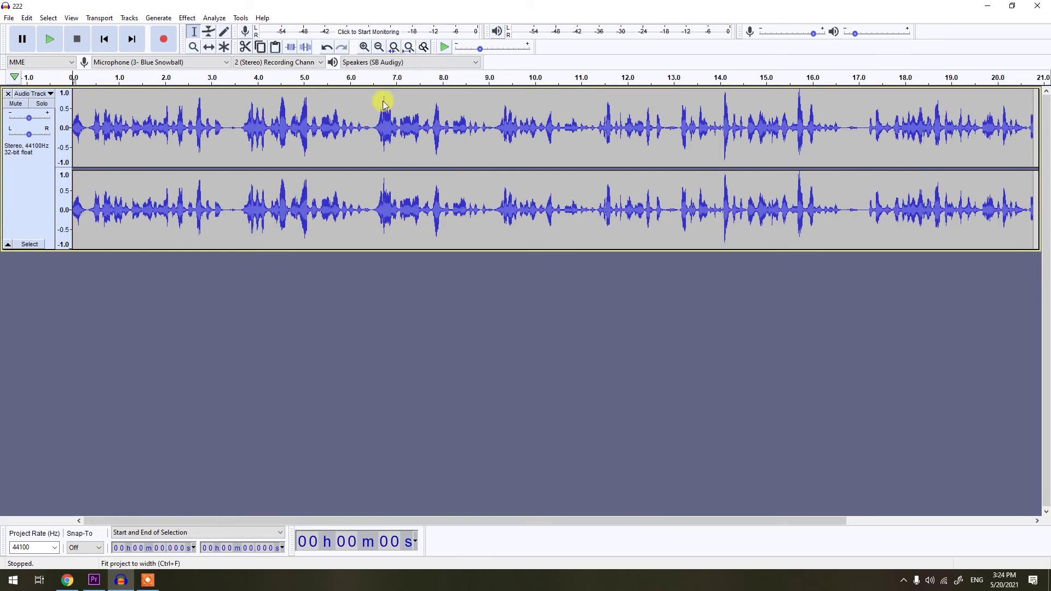
left_click_drag(291, 521, 375, 521)
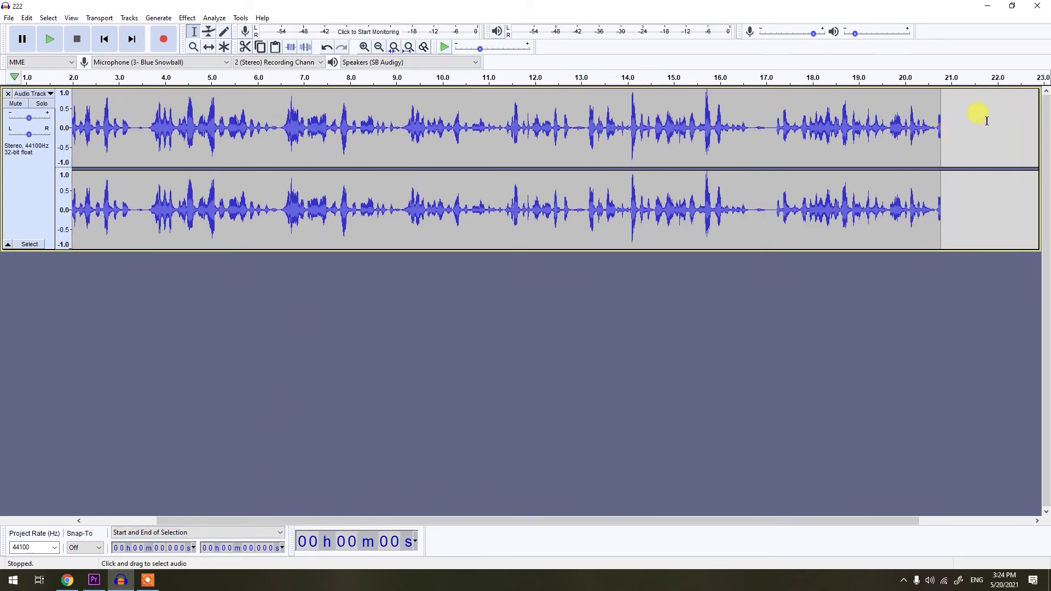
left_click_drag(421, 116, 586, 117)
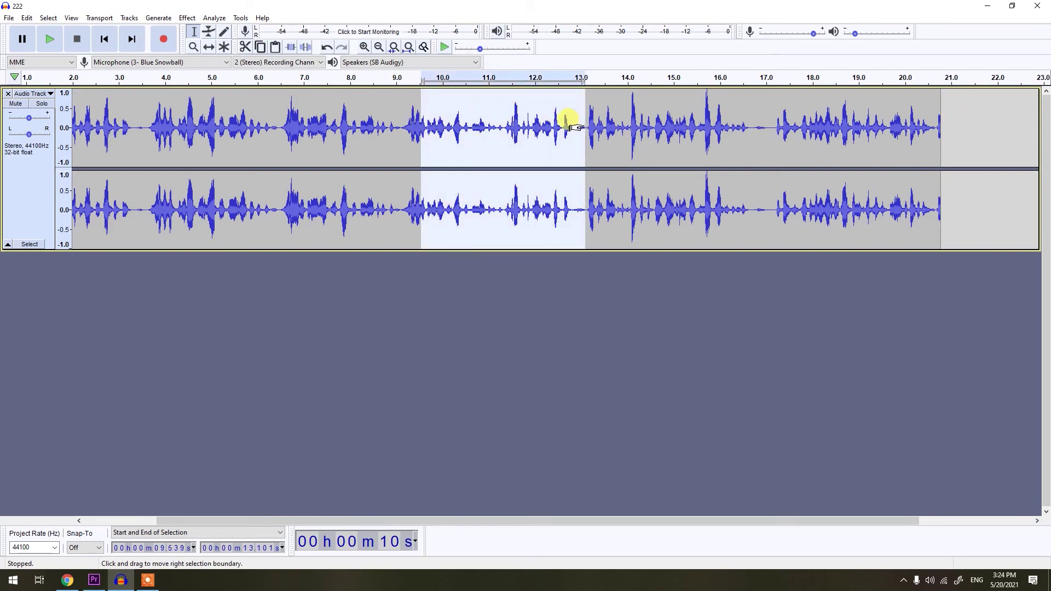
left_click(383, 125)
left_click_drag(262, 116, 321, 117)
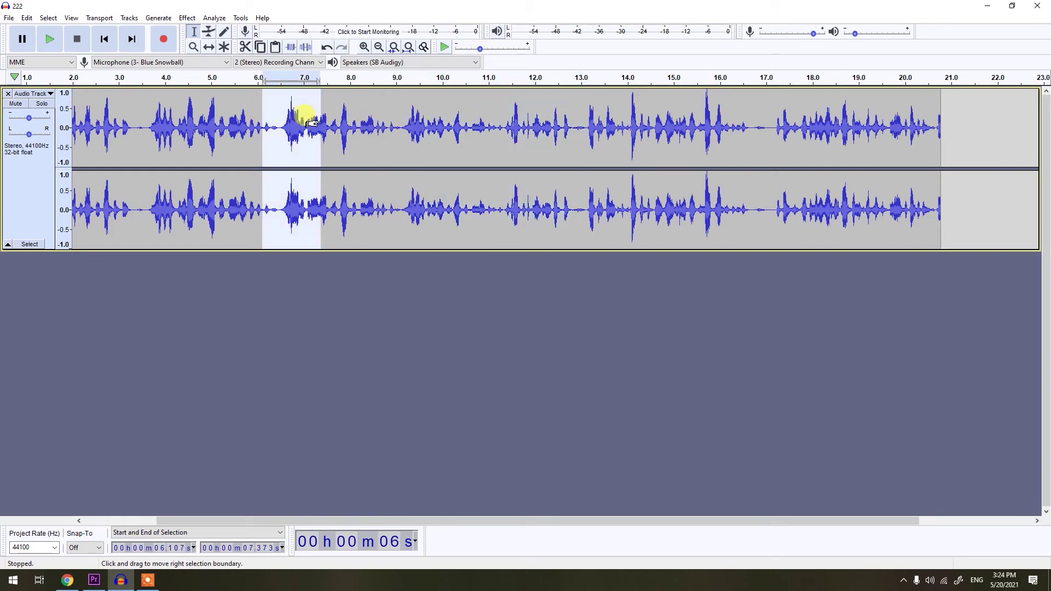
left_click_drag(134, 120, 150, 125)
key("Delete")
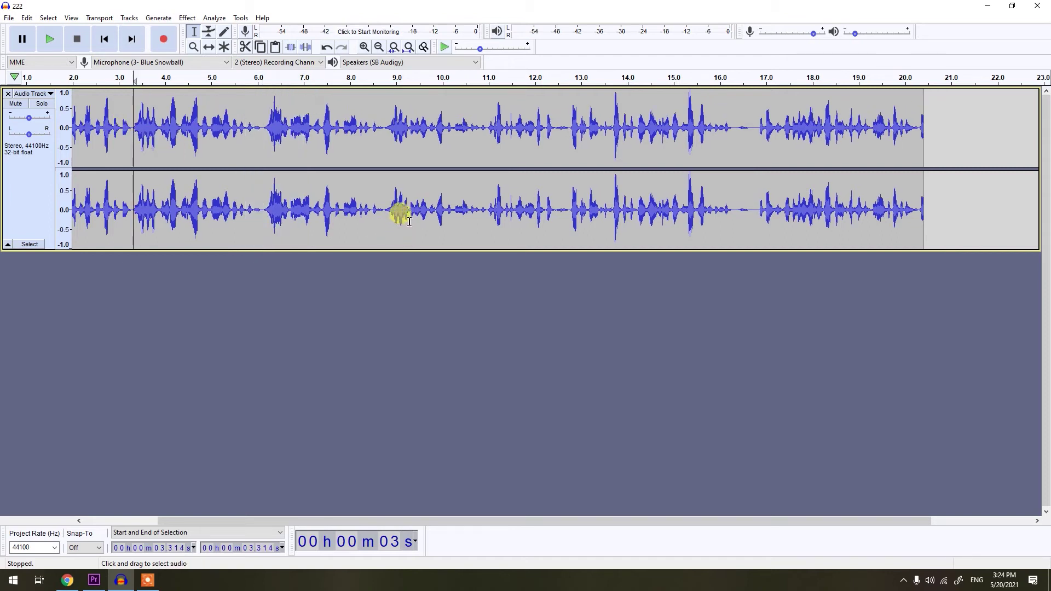
Export the edited track to the Desktop as 222.mp3, overwriting the existing file and leaving the metadata blank, and check the file on the desktop.
left_click_drag(181, 523, 89, 521)
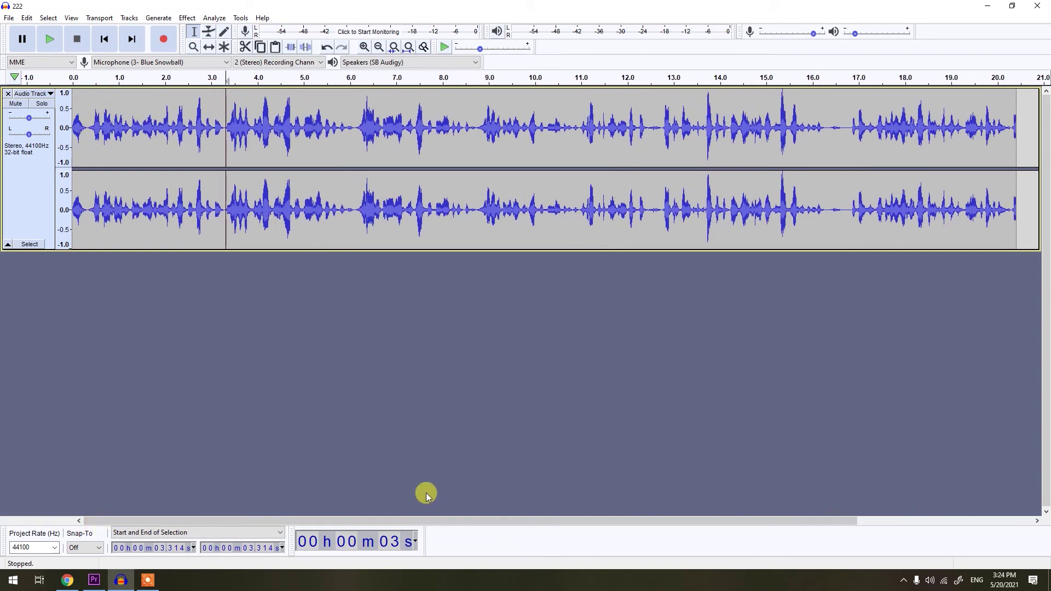
left_click(418, 48)
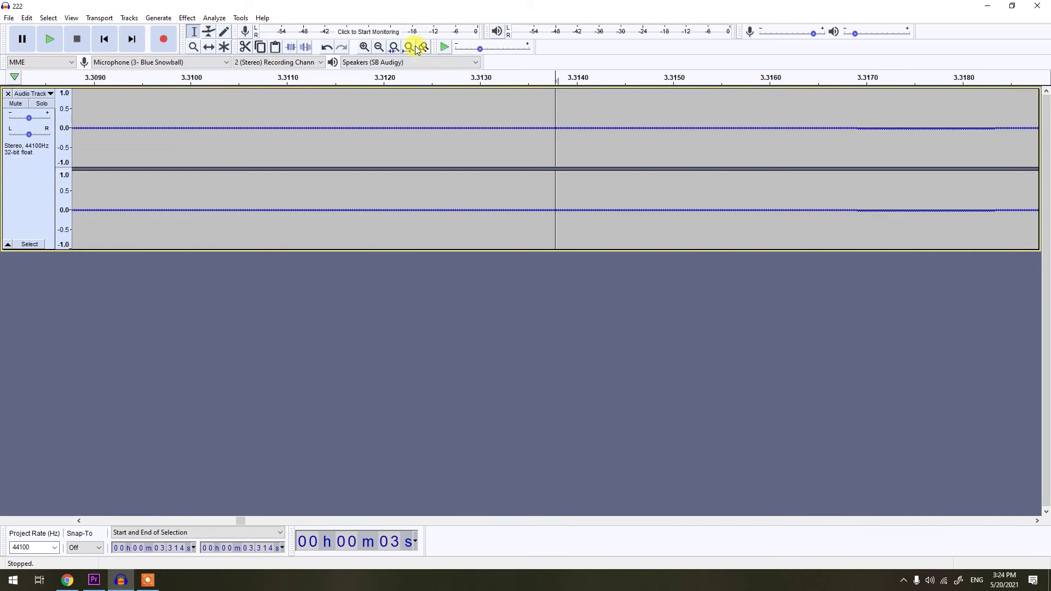
left_click(417, 48)
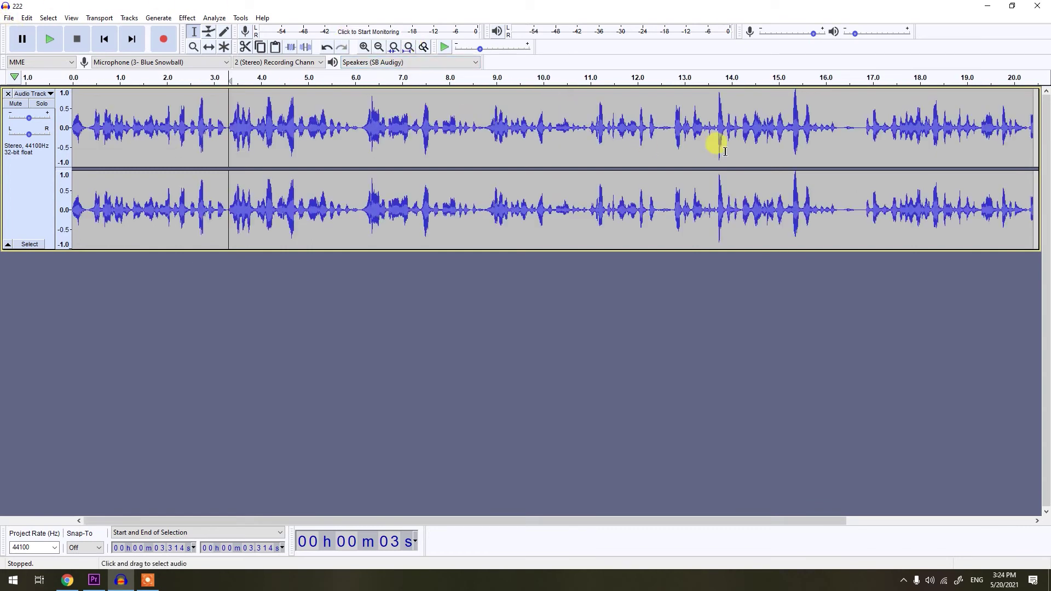
left_click(6, 18)
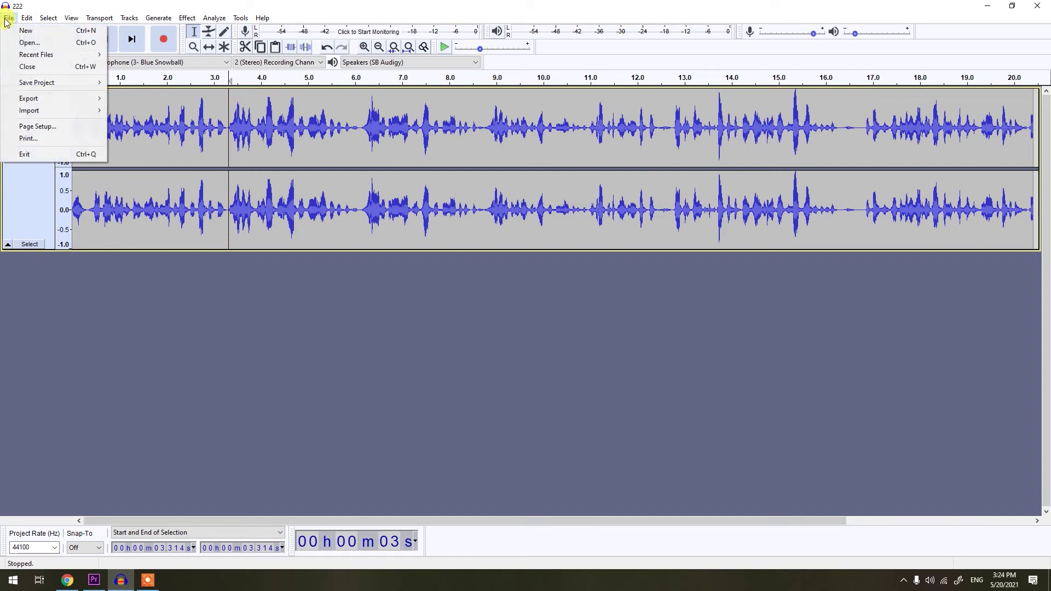
mouse_move(28, 98)
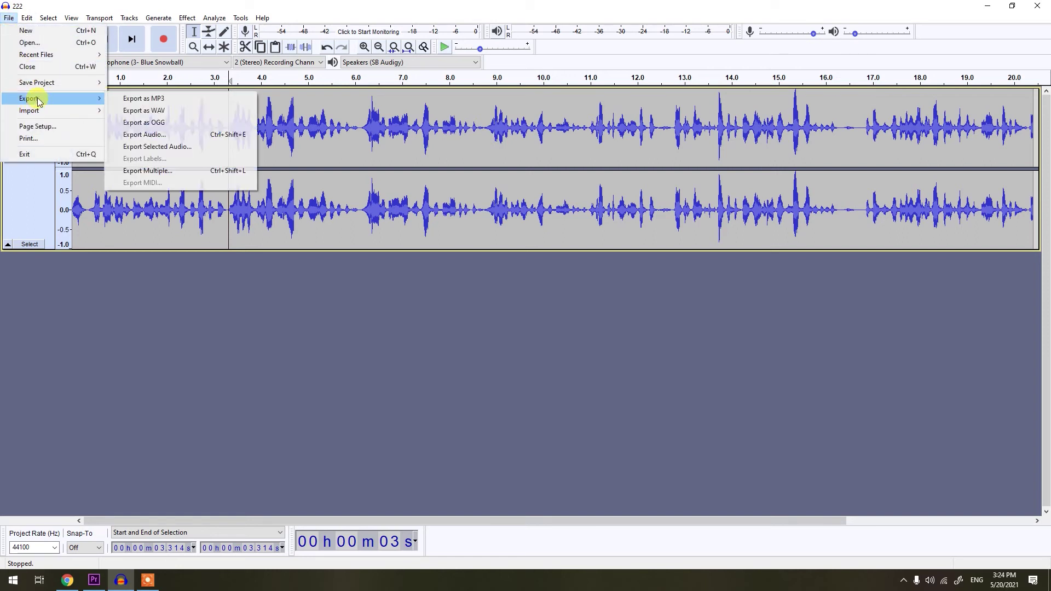
left_click(176, 102)
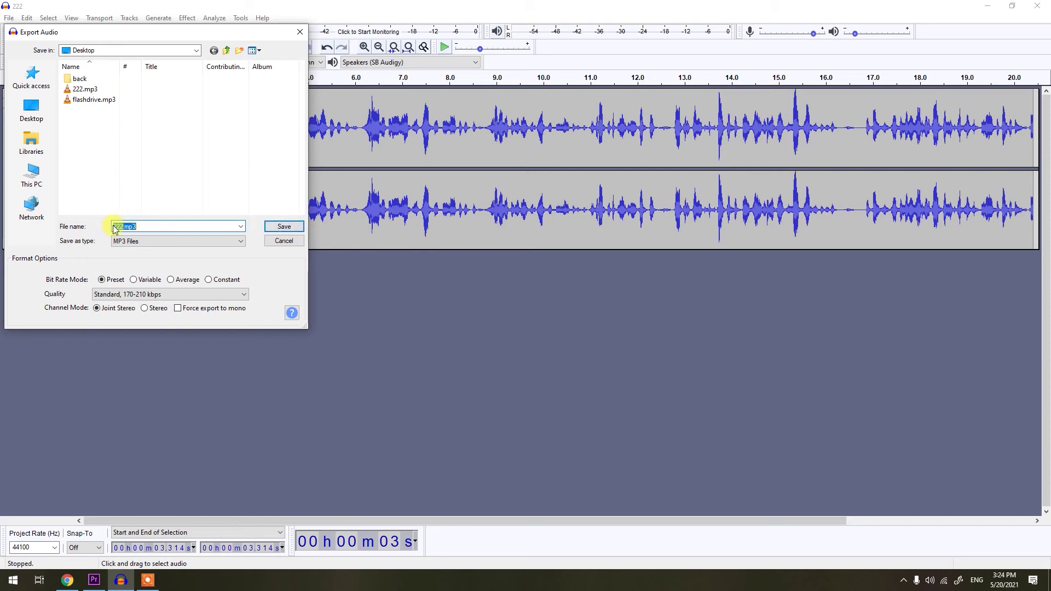
left_click(283, 227)
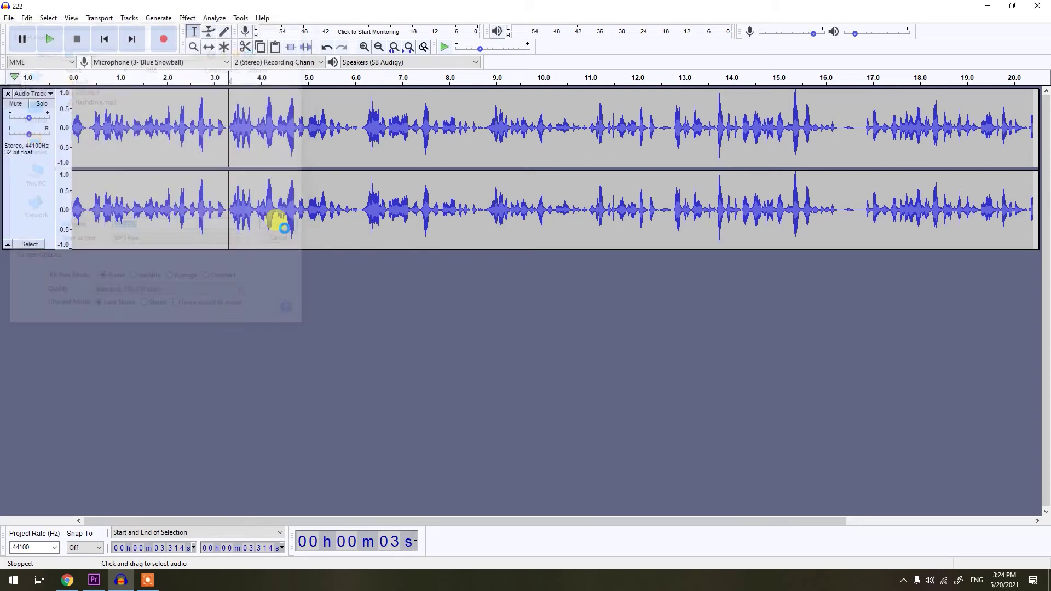
left_click(578, 288)
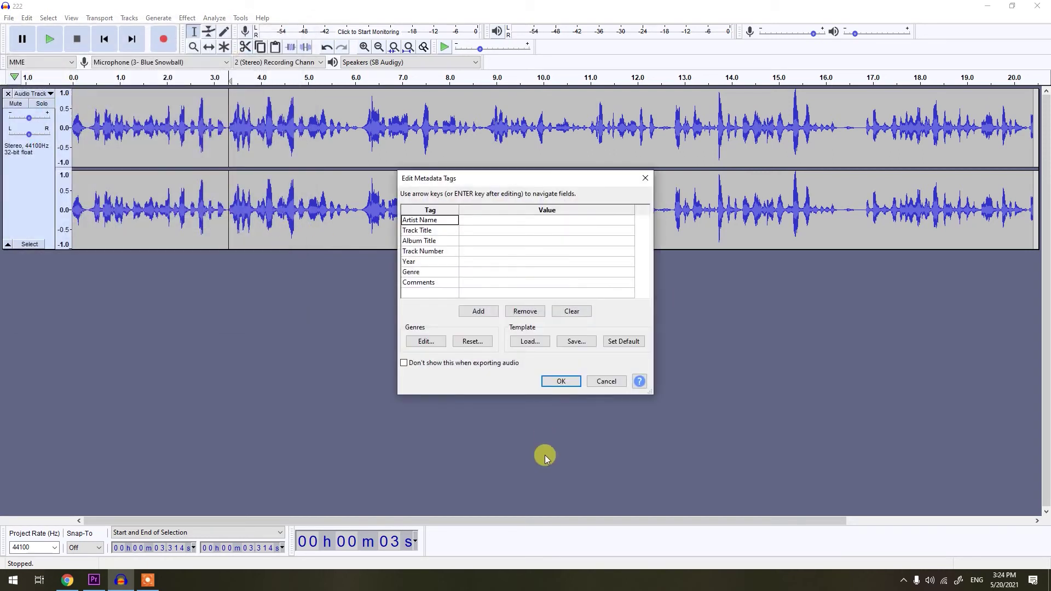
left_click(562, 382)
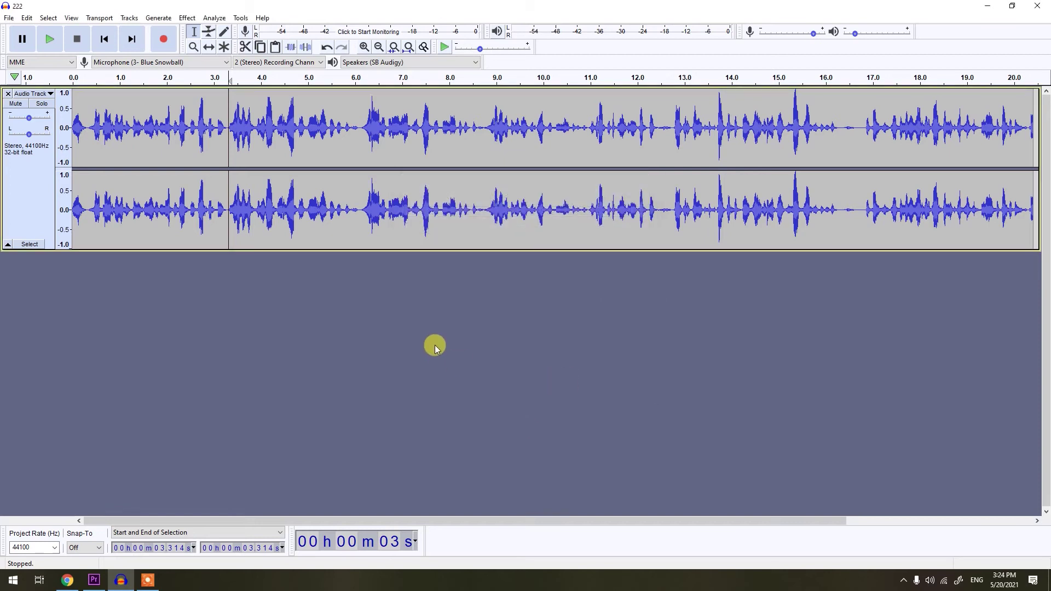
left_click(1047, 580)
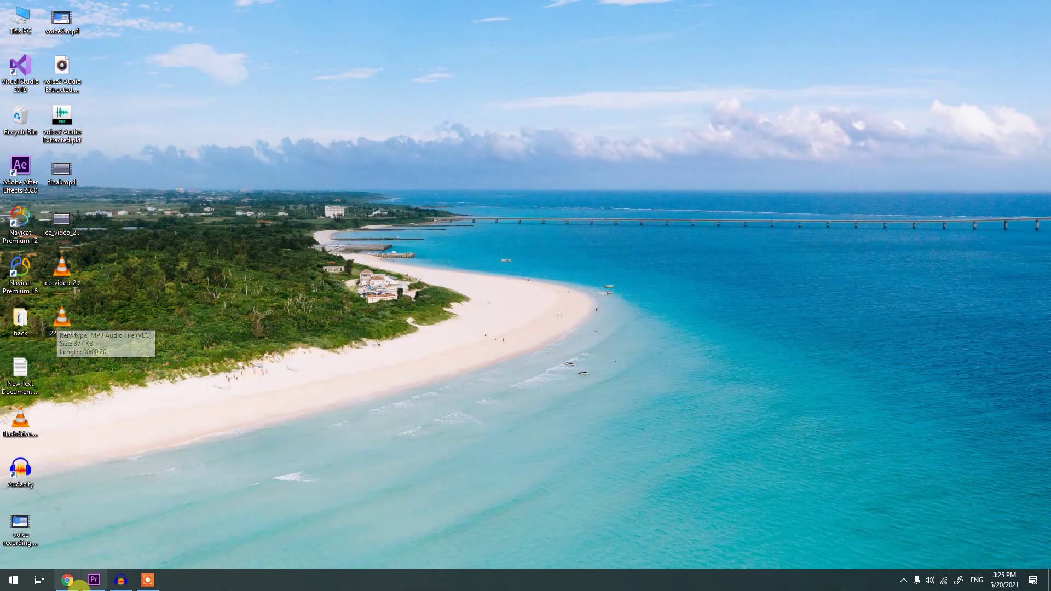
left_click(130, 586)
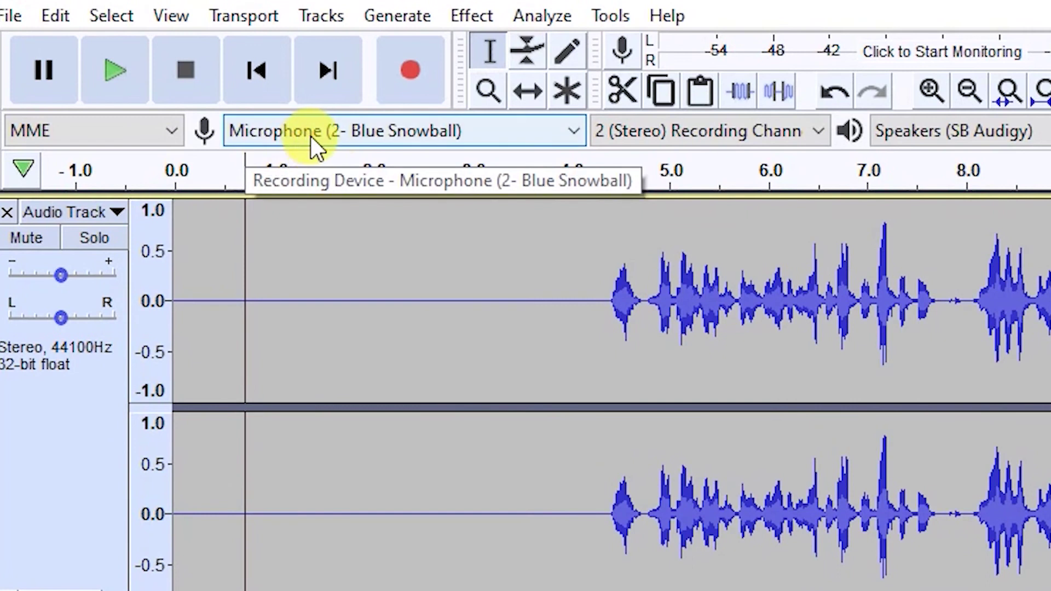
Review the available recording devices and choose Microphone (2- Blue Snowball) as the input.
left_click(301, 129)
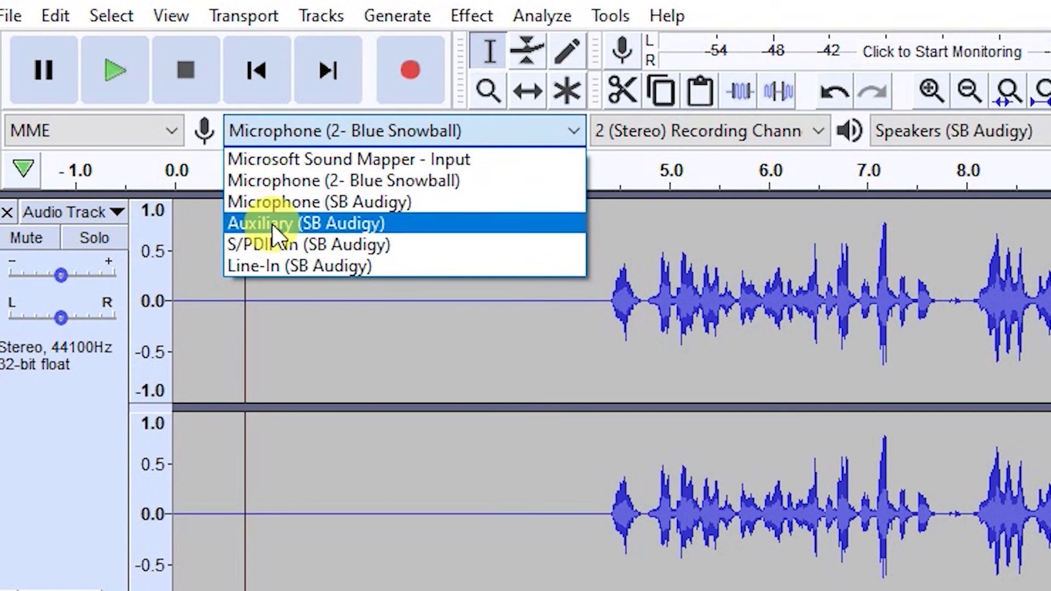
left_click(294, 179)
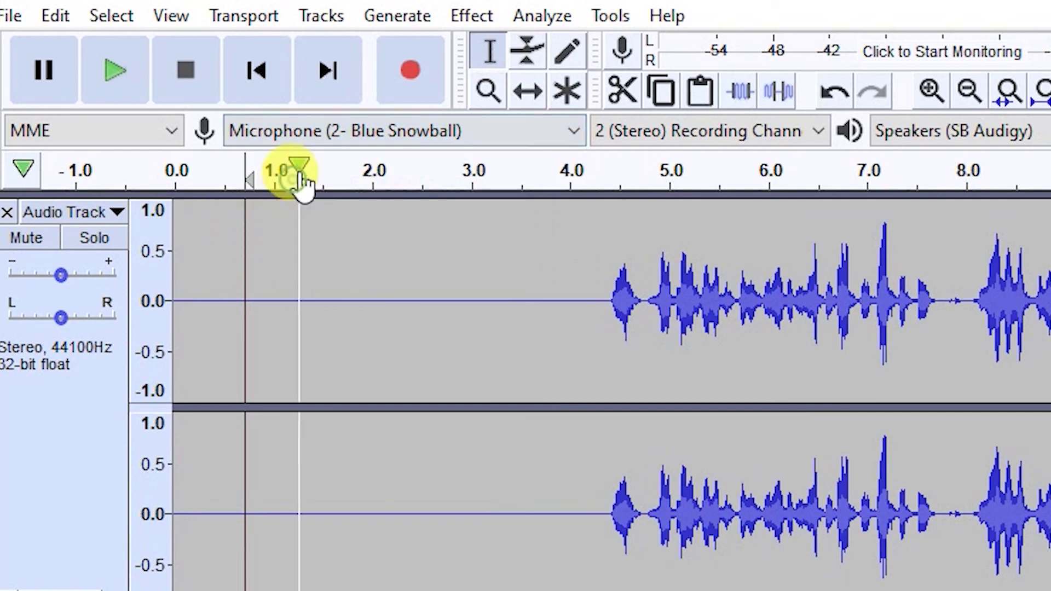
left_click(329, 131)
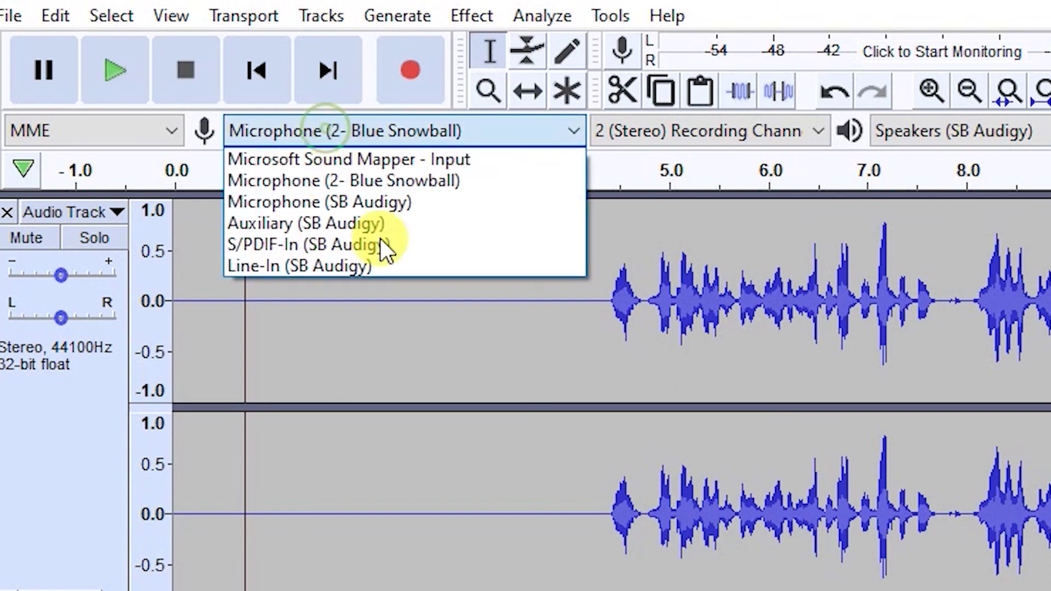
left_click(415, 181)
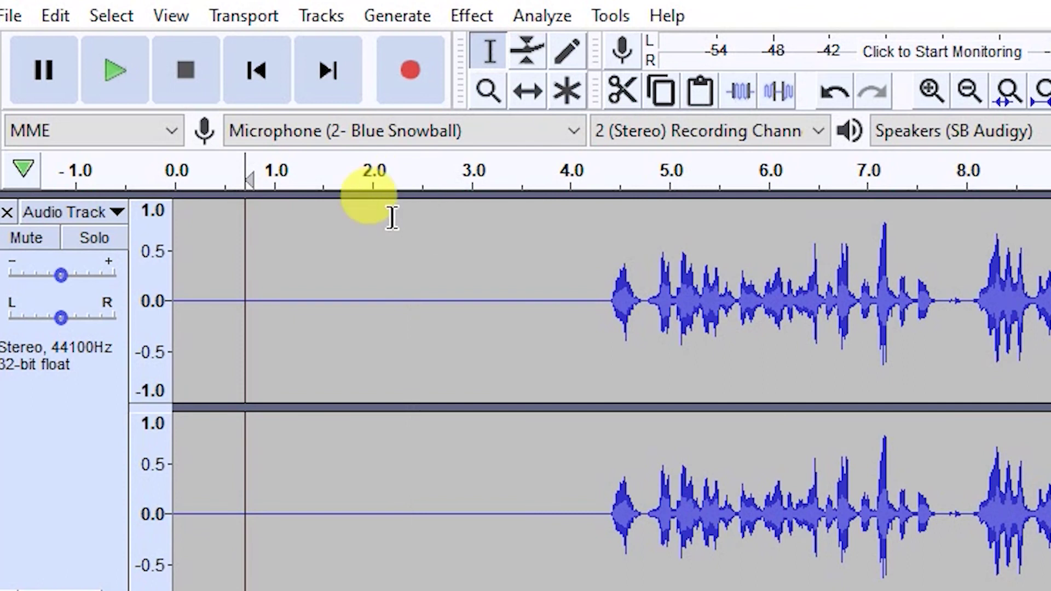